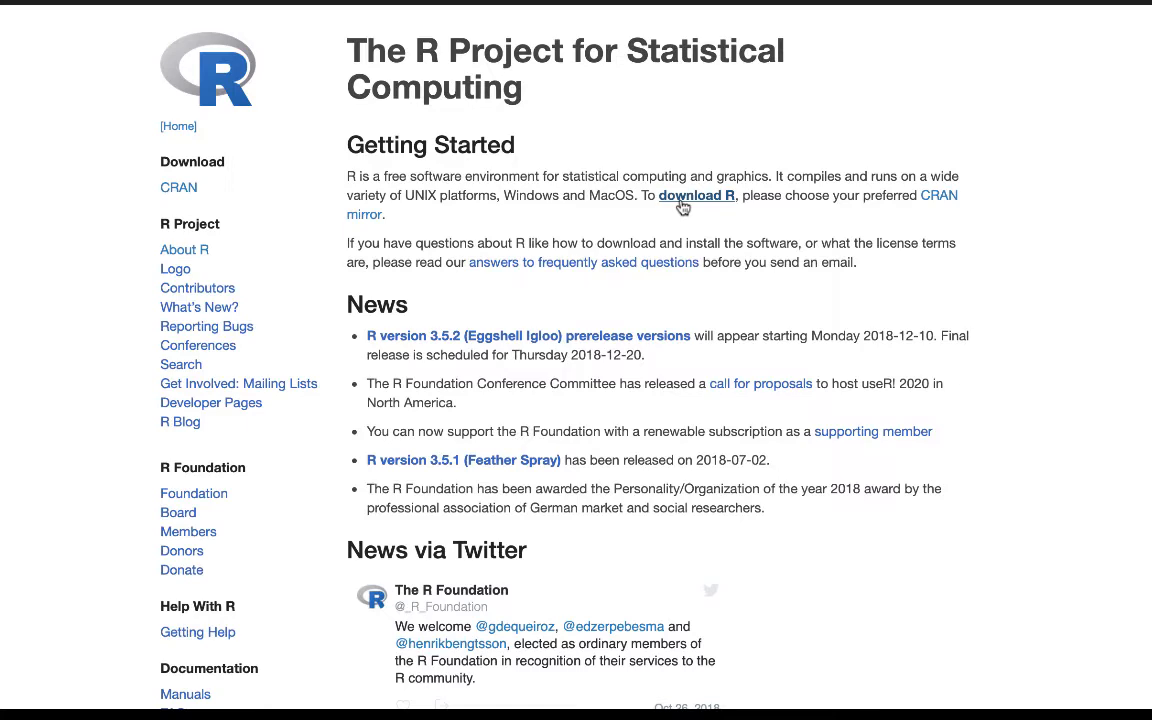
{"action": "left_click", "coordinate": [683, 205]}
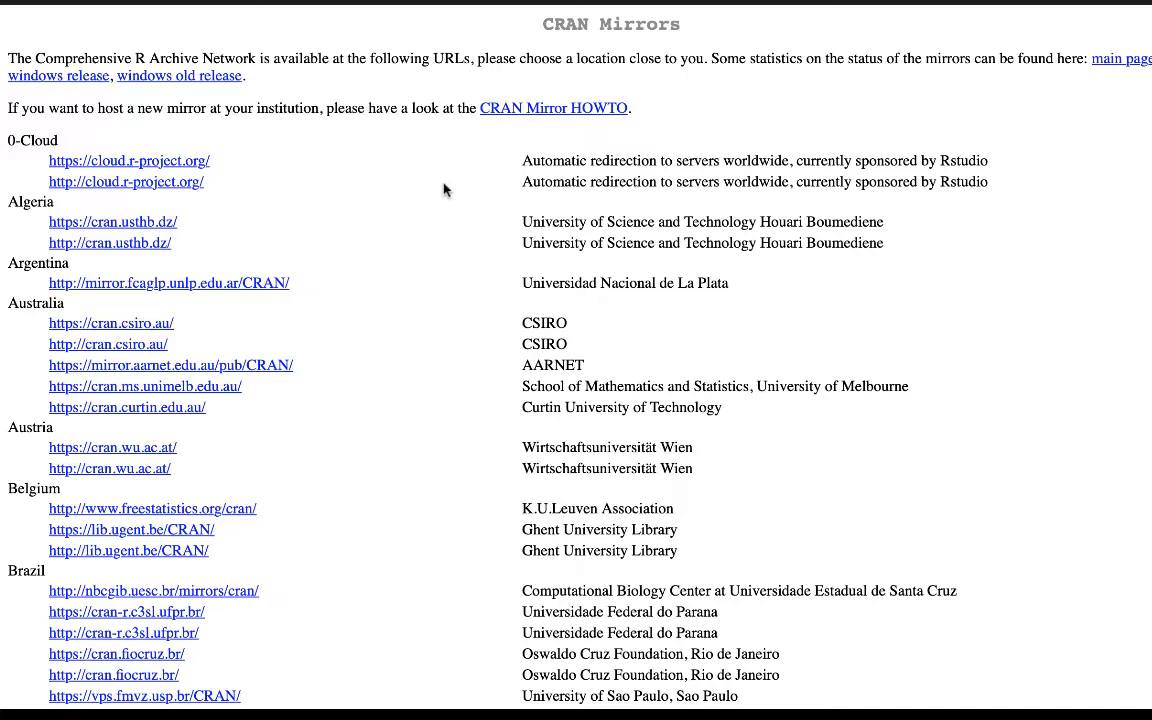
{"action": "scroll", "coordinate": [445, 190], "scroll_direction": "down", "scroll_amount": 7}
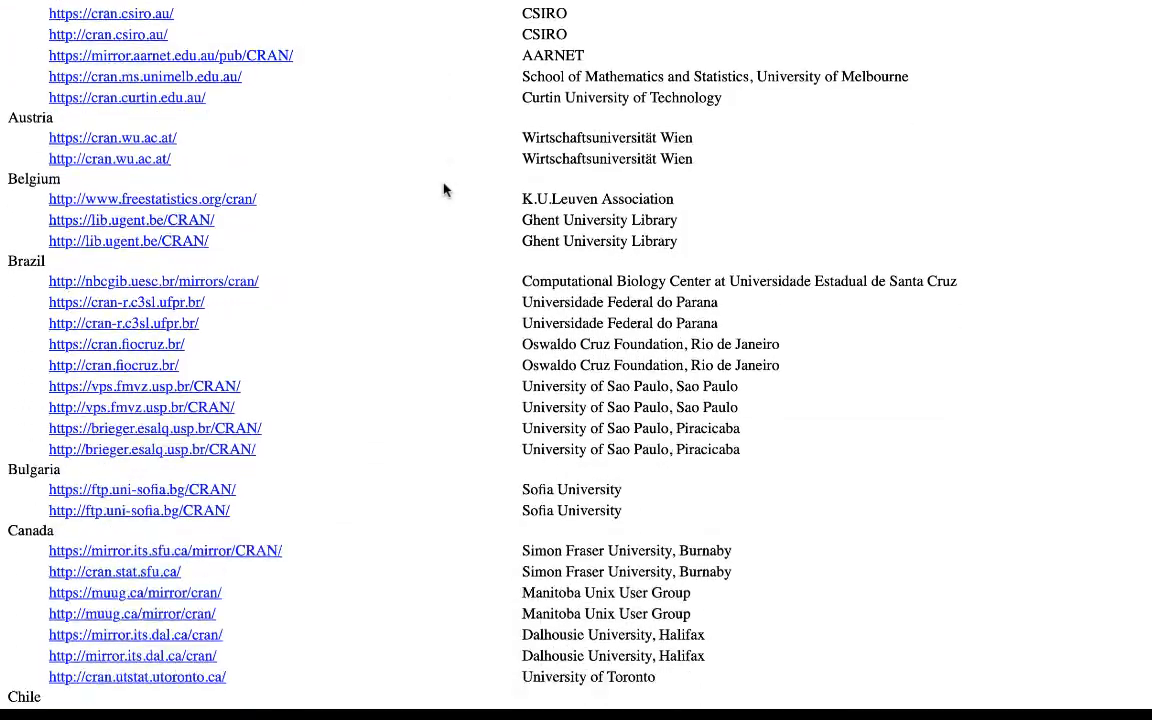
{"action": "scroll", "coordinate": [445, 190], "scroll_direction": "down", "scroll_amount": 1}
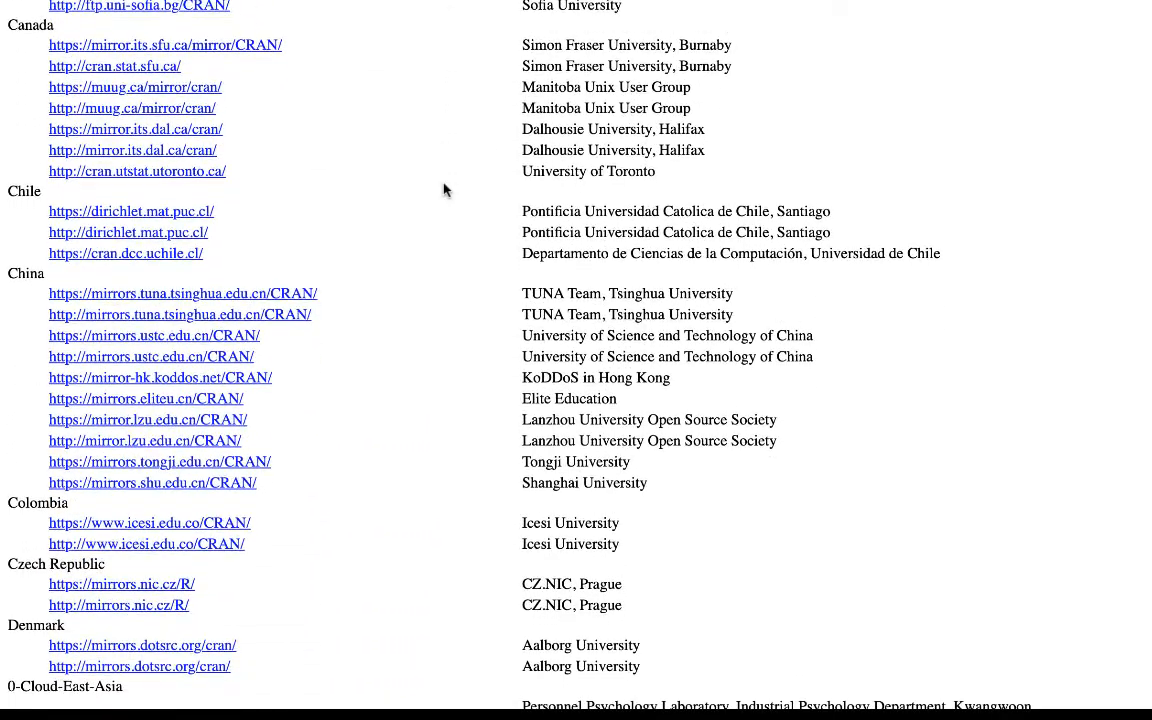
{"action": "scroll", "coordinate": [445, 190], "scroll_direction": "down", "scroll_amount": 11}
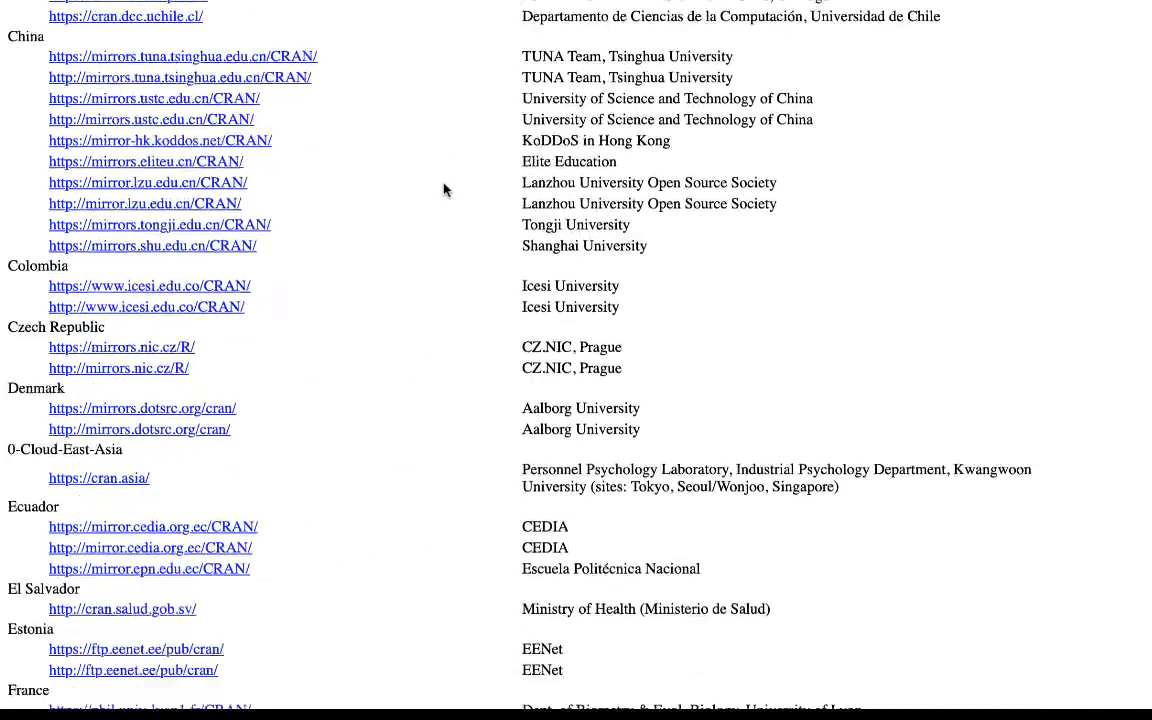
{"action": "scroll", "coordinate": [445, 190], "scroll_direction": "down", "scroll_amount": 6}
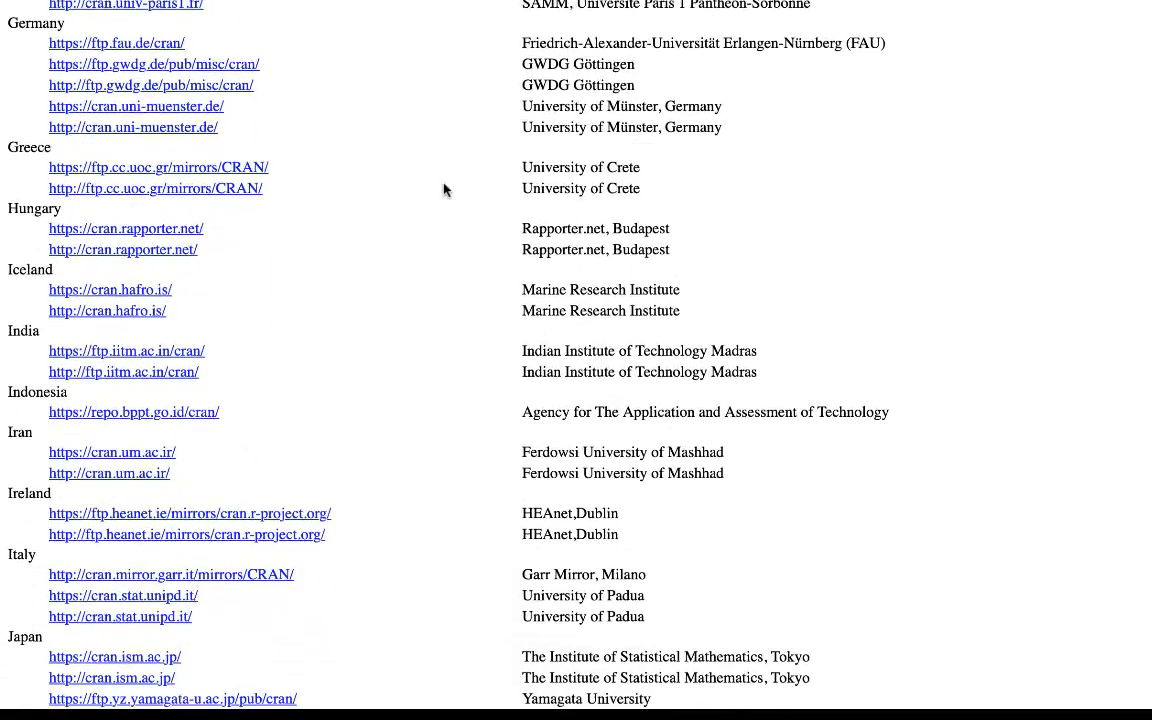
{"action": "scroll", "coordinate": [445, 190], "scroll_direction": "down", "scroll_amount": 7}
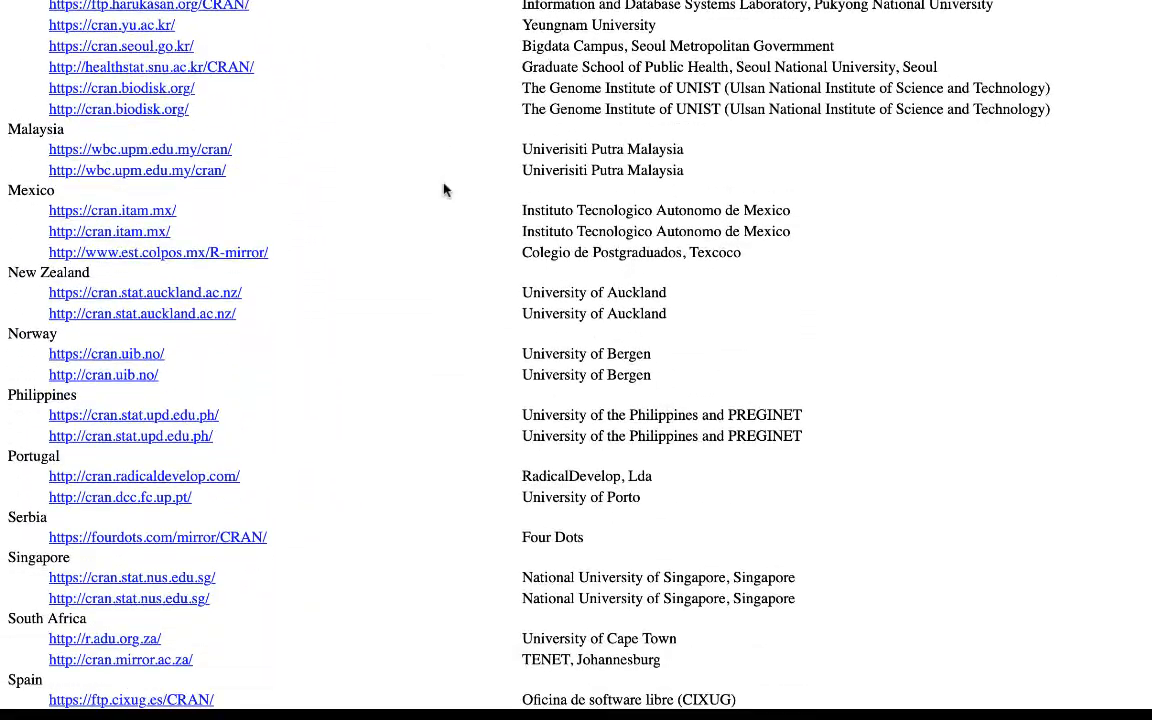
{"action": "scroll", "coordinate": [445, 190], "scroll_direction": "down", "scroll_amount": 4}
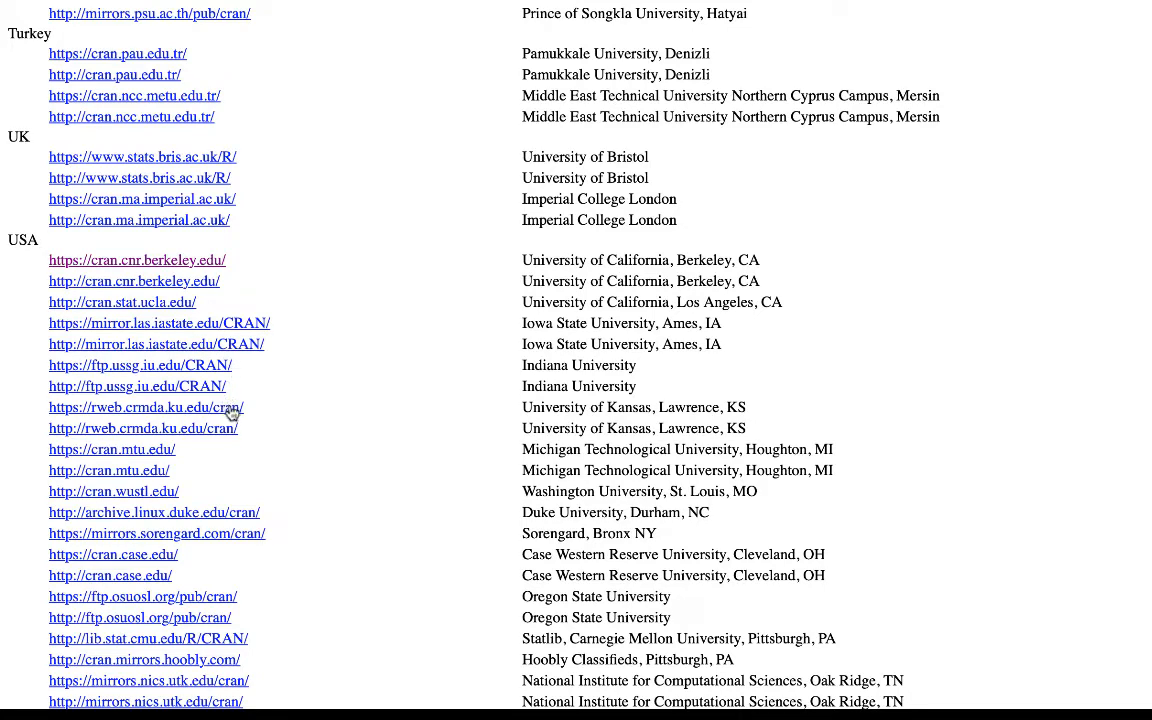
{"action": "left_click", "coordinate": [119, 262]}
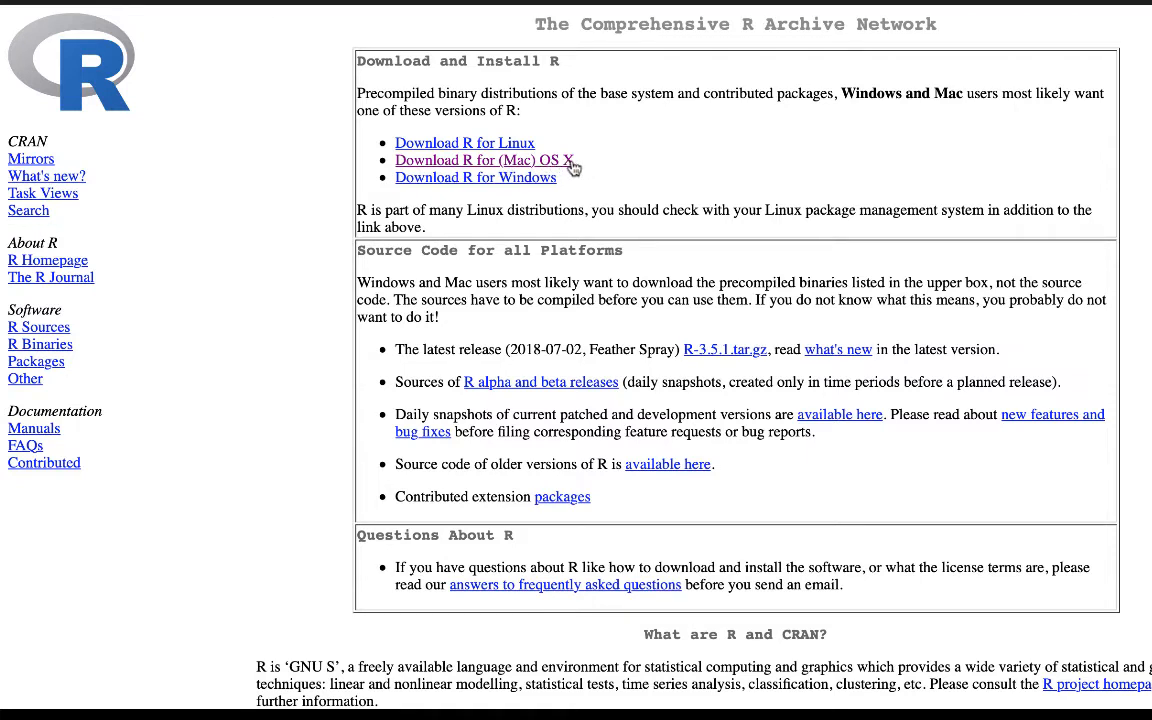
Download R-3.5.1.pkg from the R for Mac OS X page and launch its installer
{"action": "left_click", "coordinate": [441, 163]}
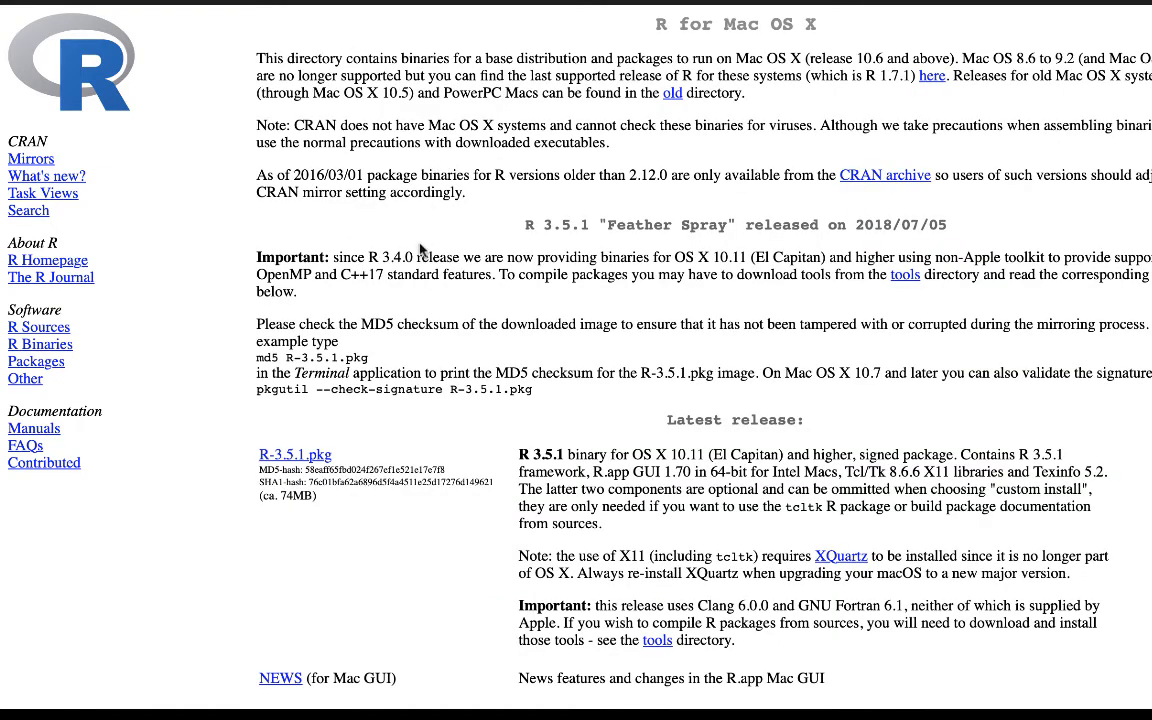
{"action": "scroll", "coordinate": [410, 252], "scroll_direction": "down", "scroll_amount": 1}
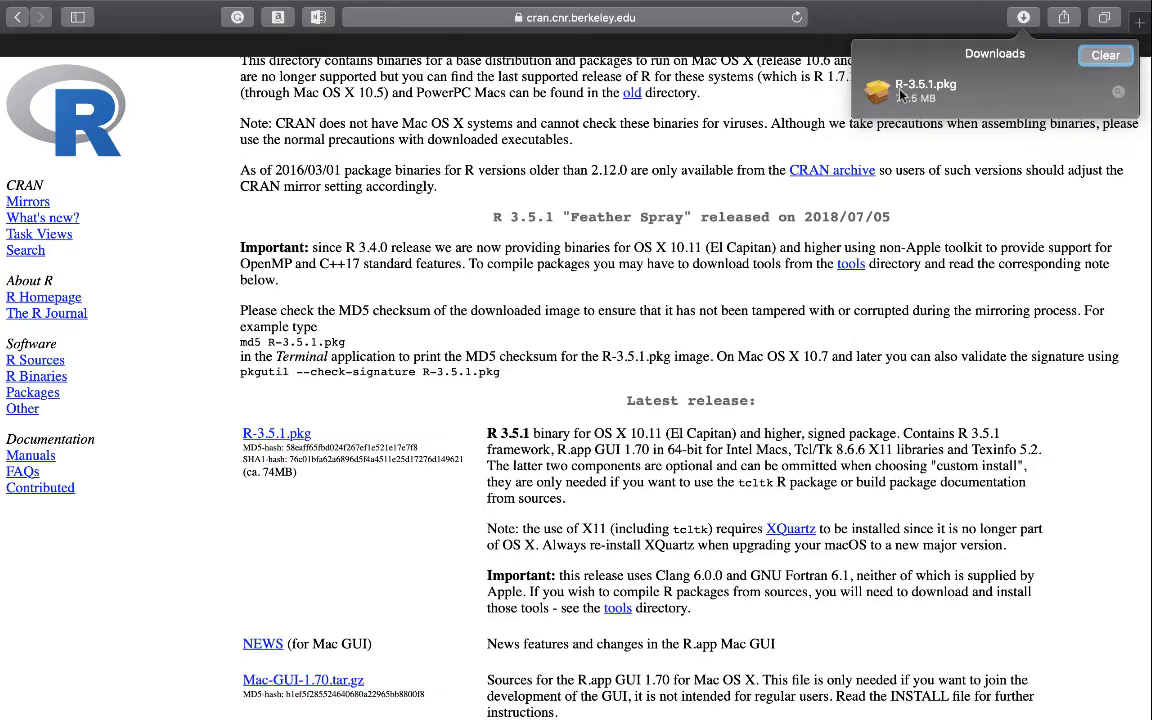
{"action": "left_click", "coordinate": [901, 93]}
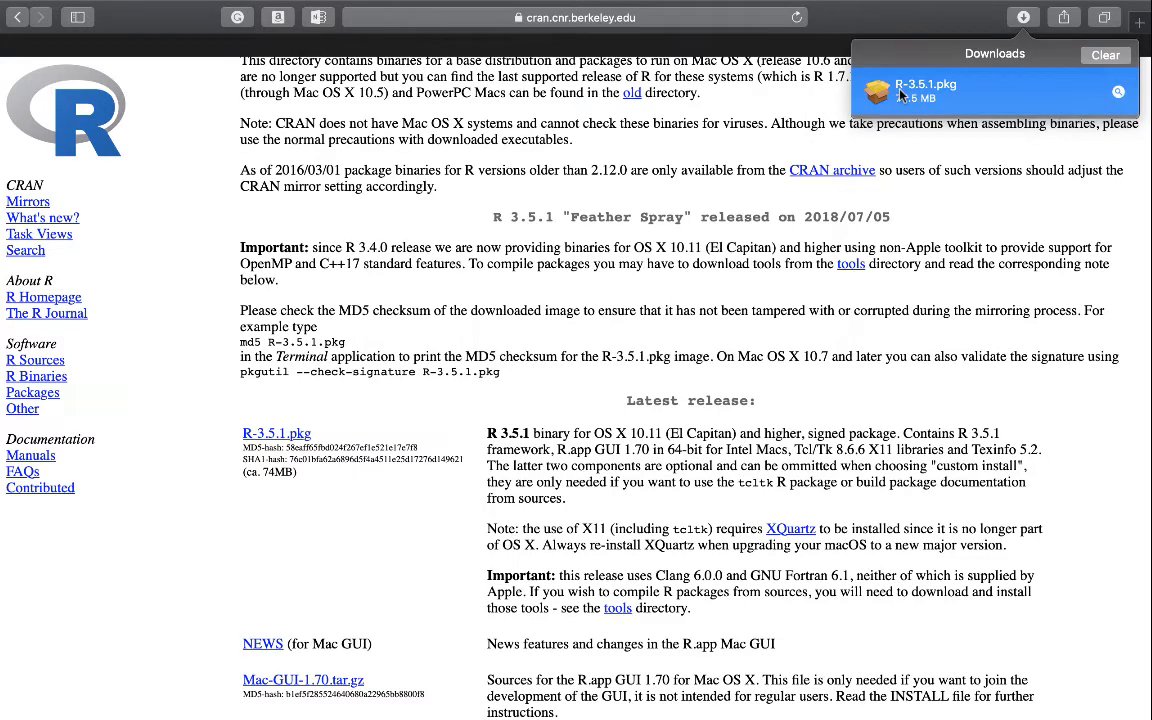
{"action": "double_click", "coordinate": [901, 93]}
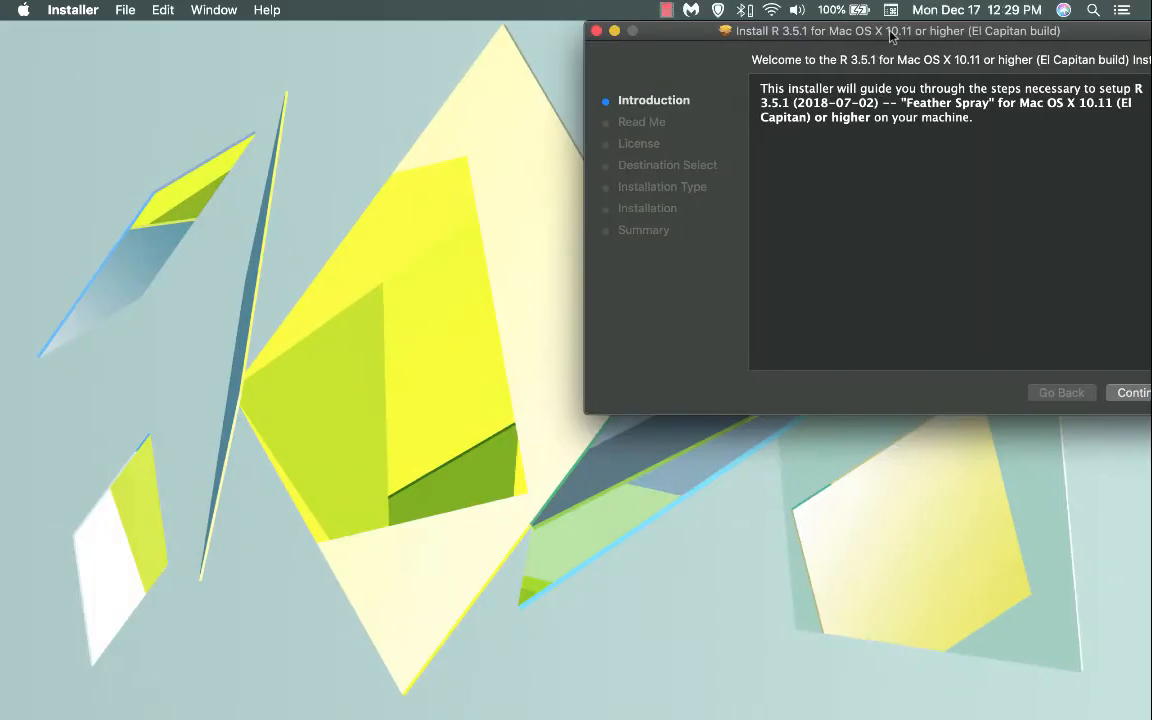
{"action": "left_click_drag", "start_coordinate": [891, 36], "coordinate": [422, 152]}
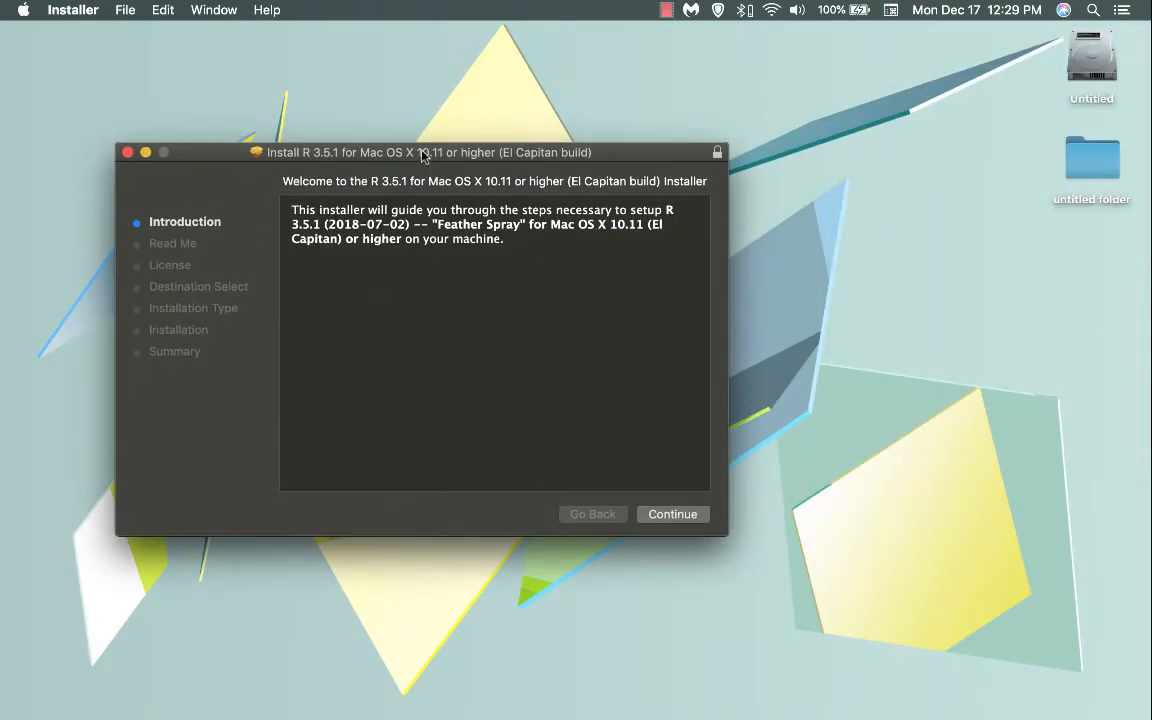
Advance the R 3.5.1 installer through the introduction and Read Me, and agree to the software license
{"action": "left_click", "coordinate": [665, 515]}
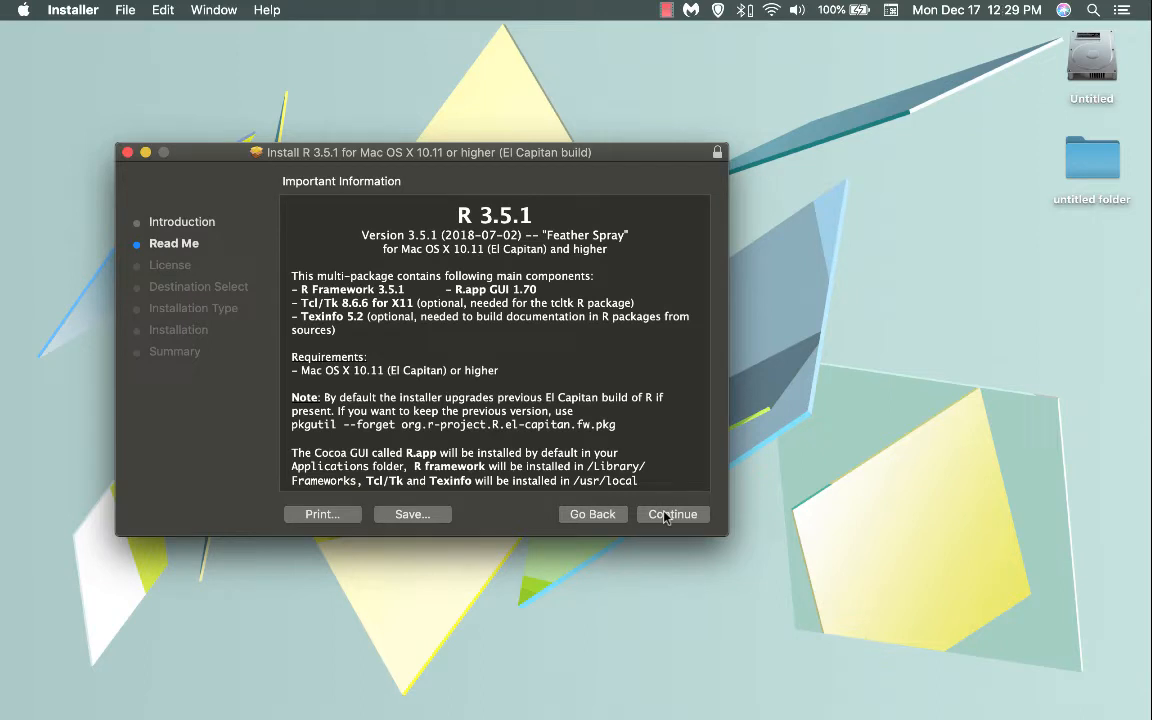
{"action": "left_click", "coordinate": [665, 515]}
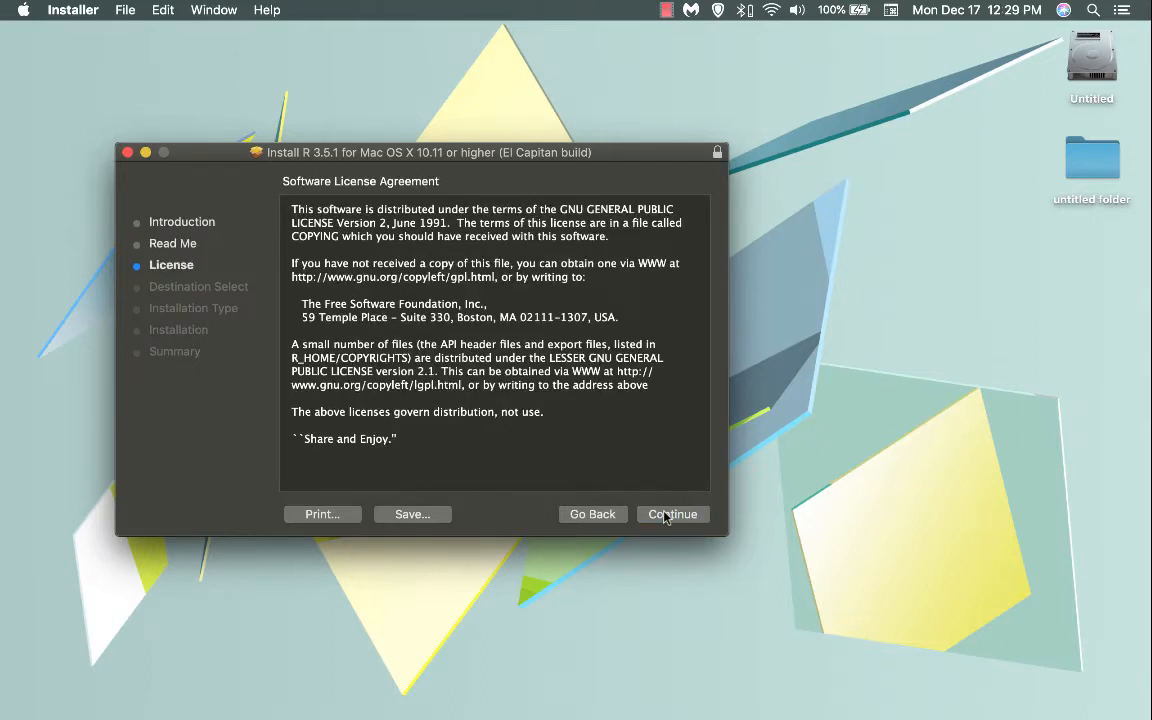
{"action": "left_click", "coordinate": [665, 515]}
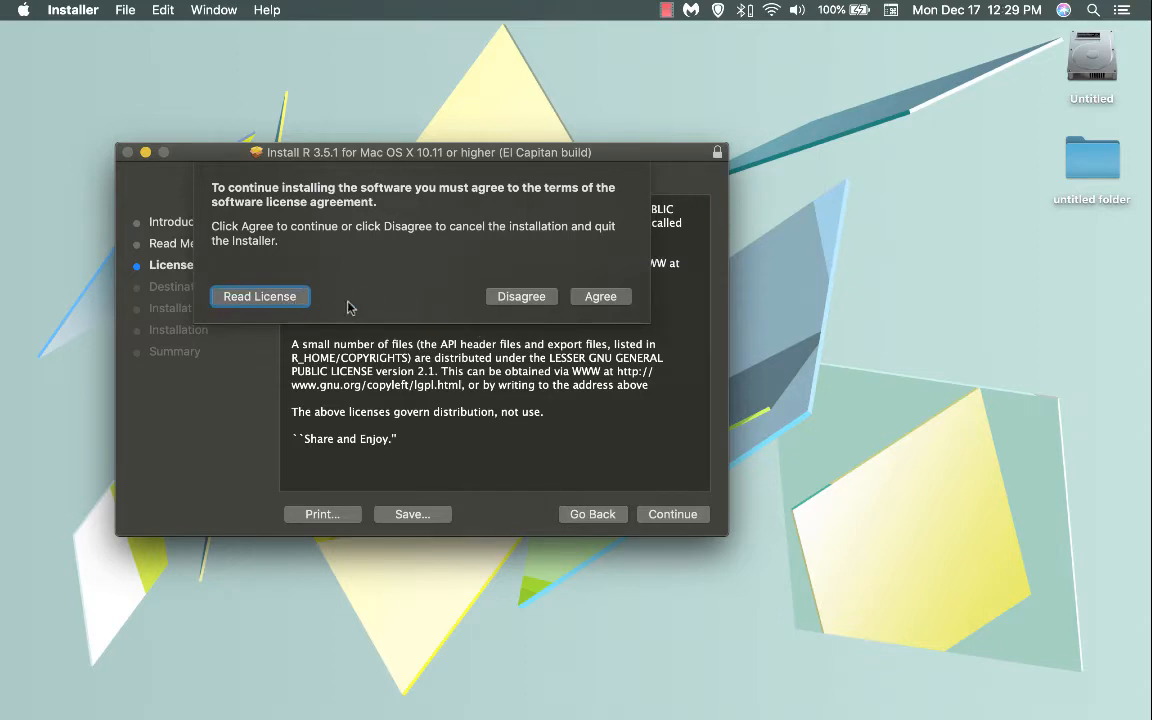
{"action": "left_click", "coordinate": [598, 297]}
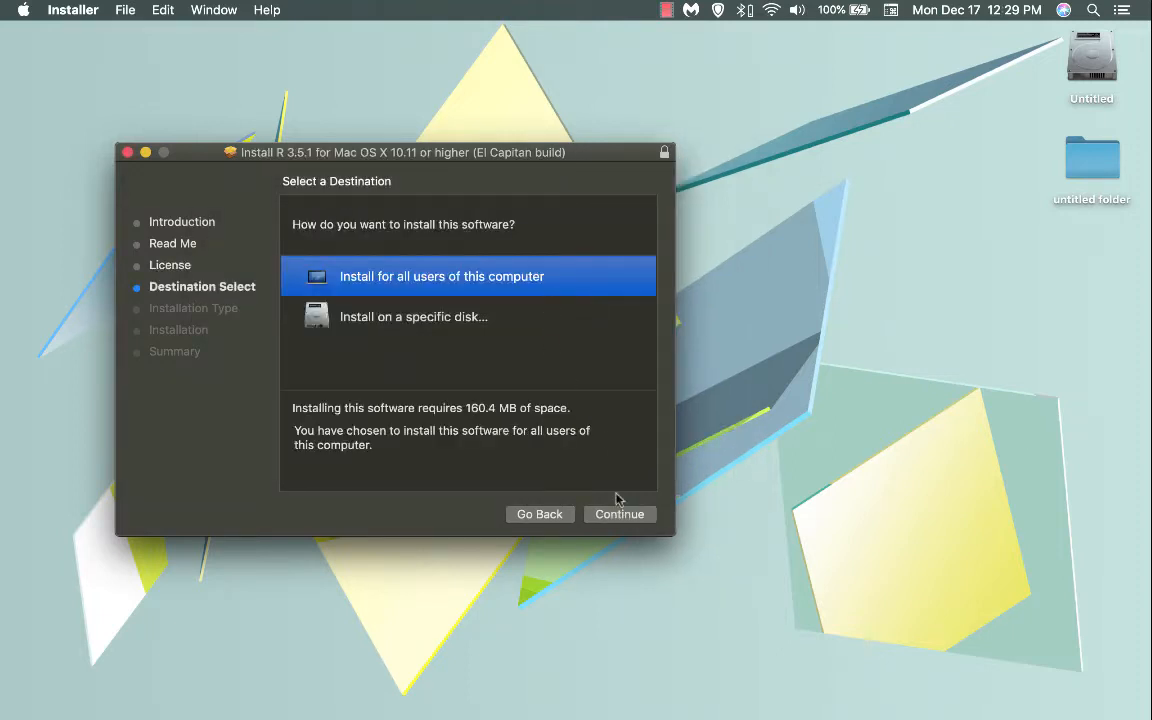
Run the standard R installation for all users of this computer and close the installer
{"action": "left_click", "coordinate": [619, 514]}
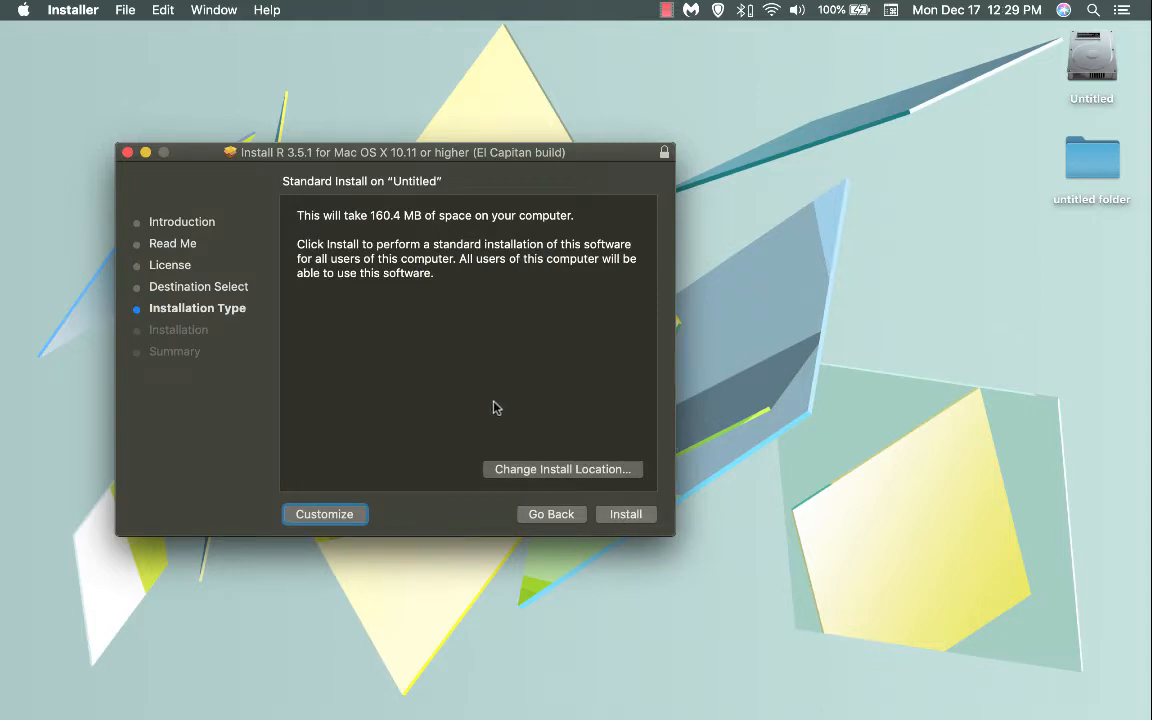
{"action": "left_click", "coordinate": [514, 472]}
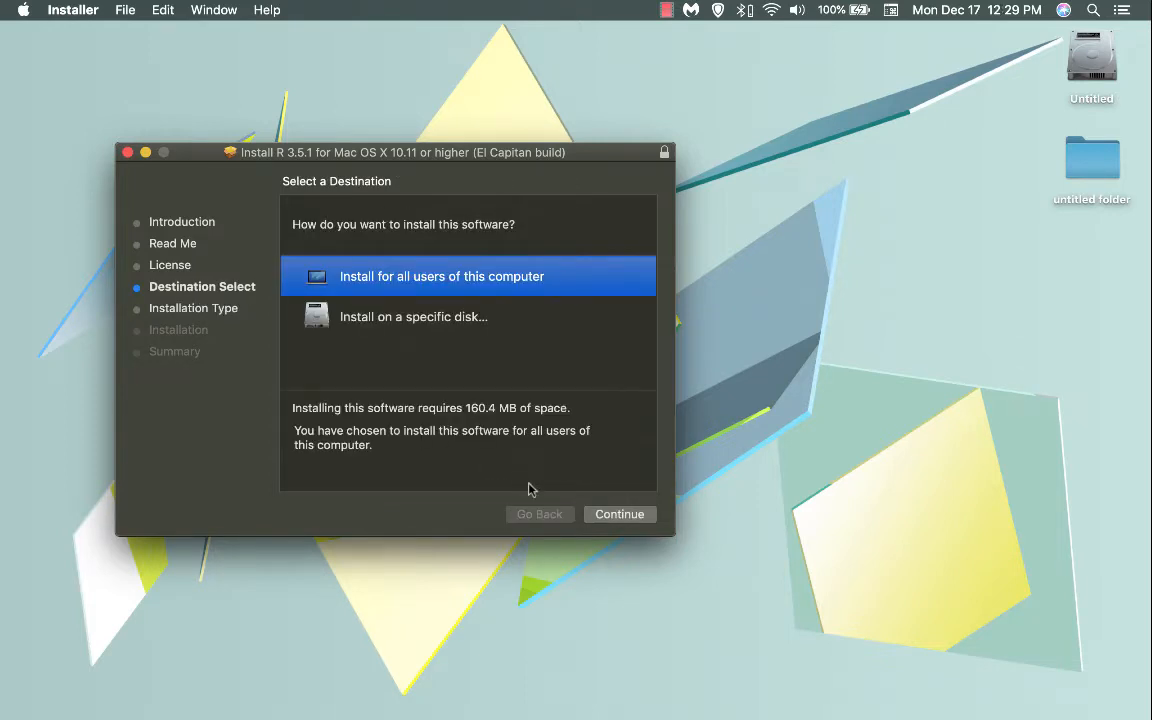
{"action": "left_click", "coordinate": [612, 516]}
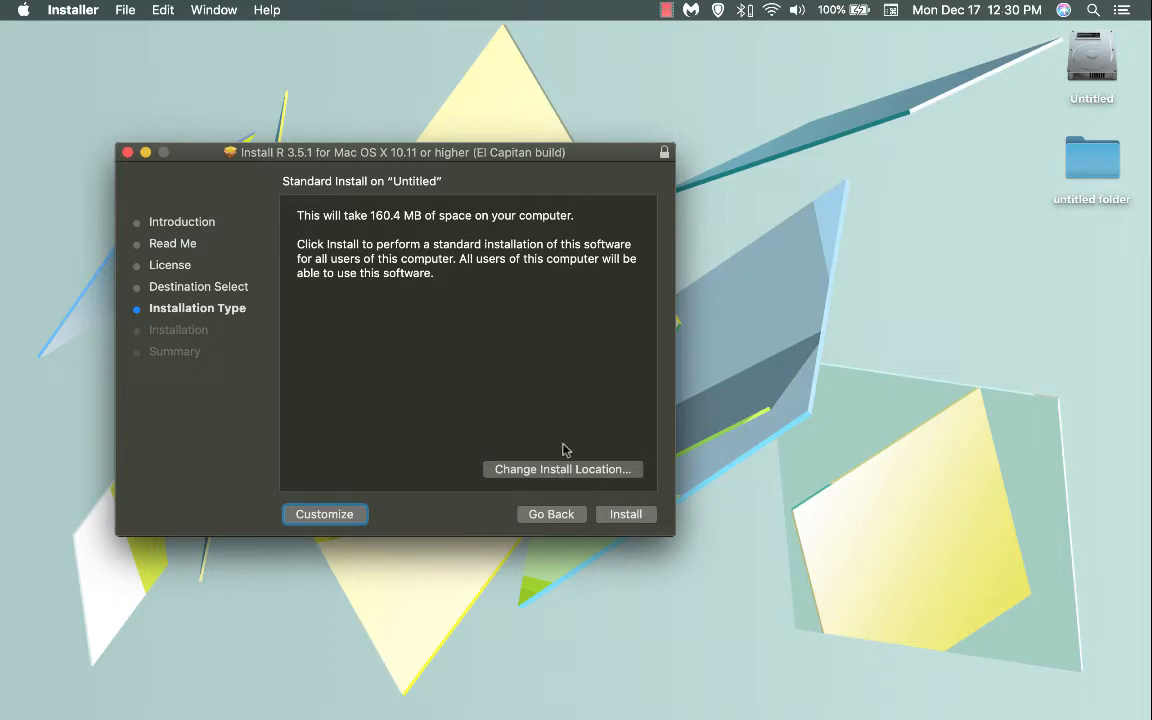
{"action": "left_click", "coordinate": [623, 517]}
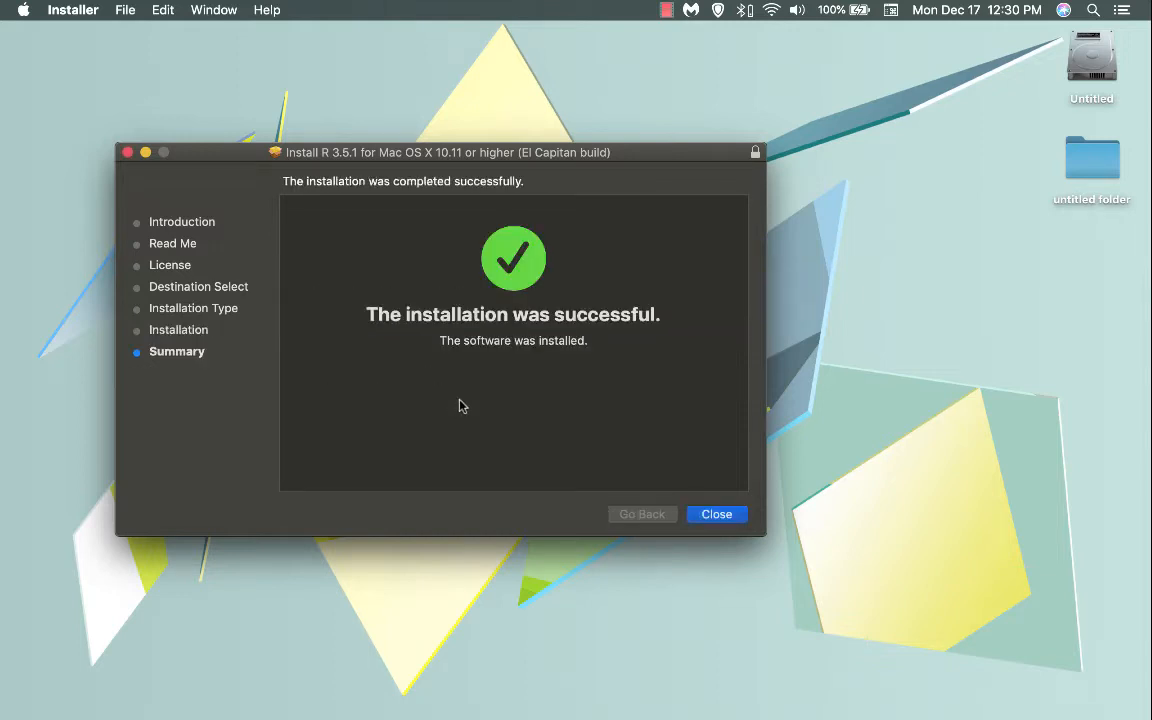
{"action": "left_click", "coordinate": [716, 513]}
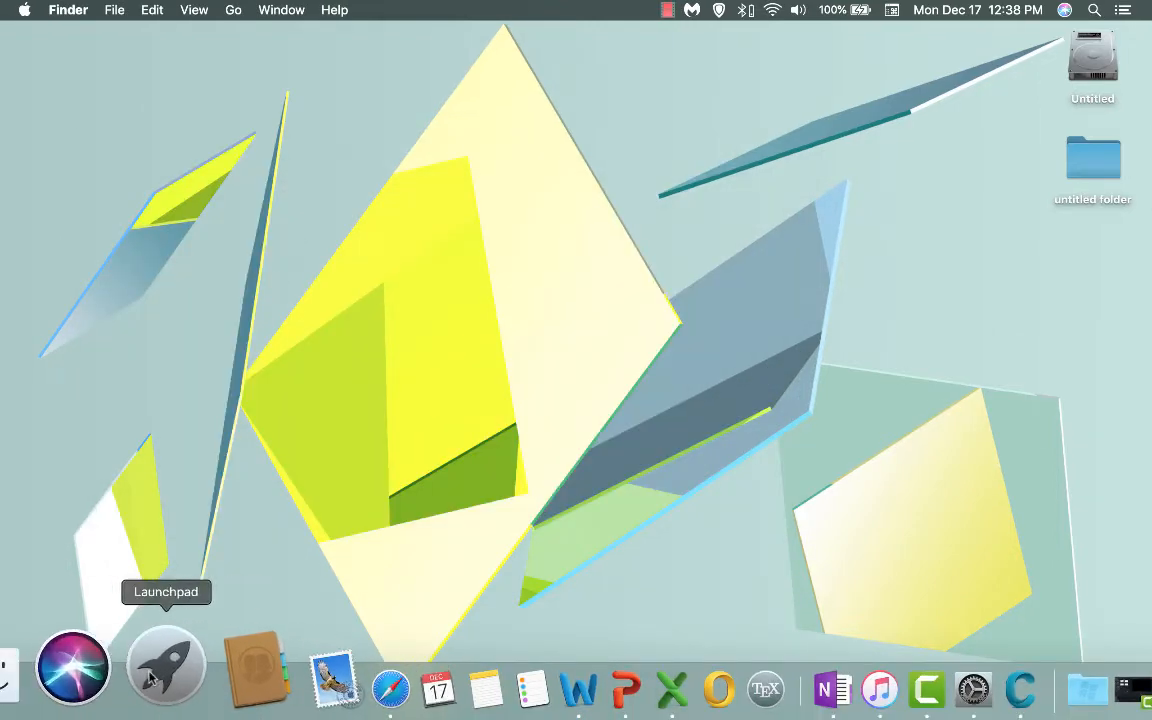
Look for the R application in Launchpad, then leave Launchpad
{"action": "left_click", "coordinate": [155, 678]}
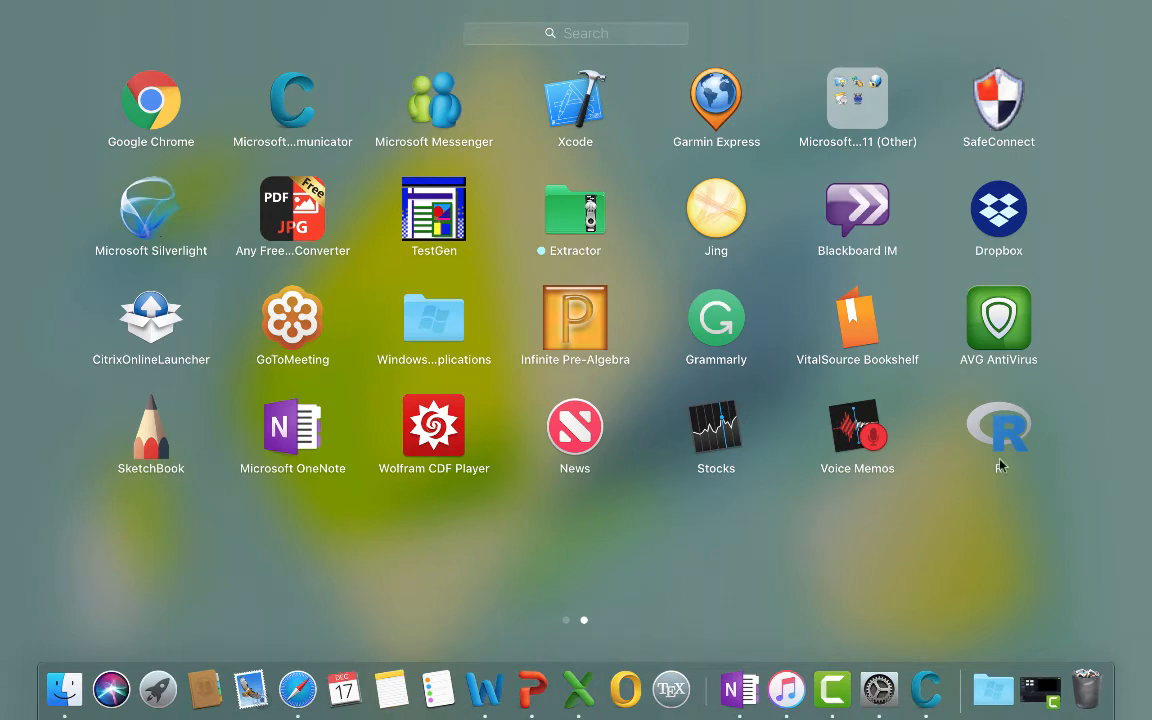
{"action": "left_click", "coordinate": [750, 545]}
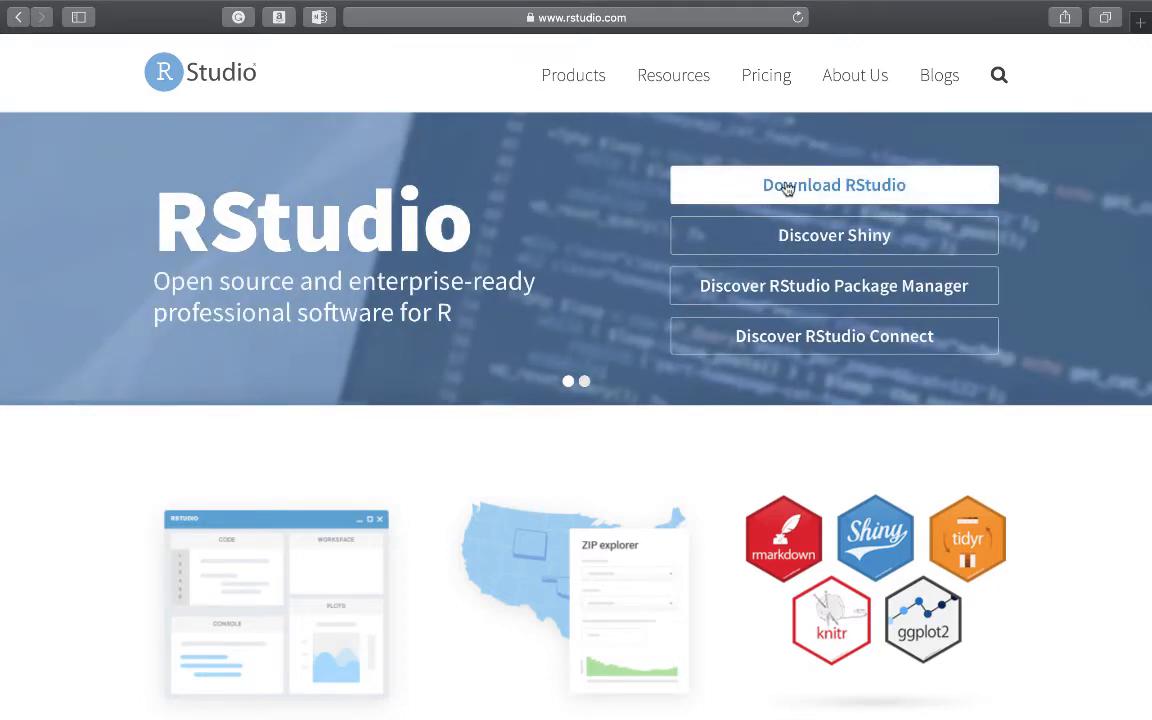
{"action": "scroll", "coordinate": [787, 189], "scroll_direction": "down", "scroll_amount": 5}
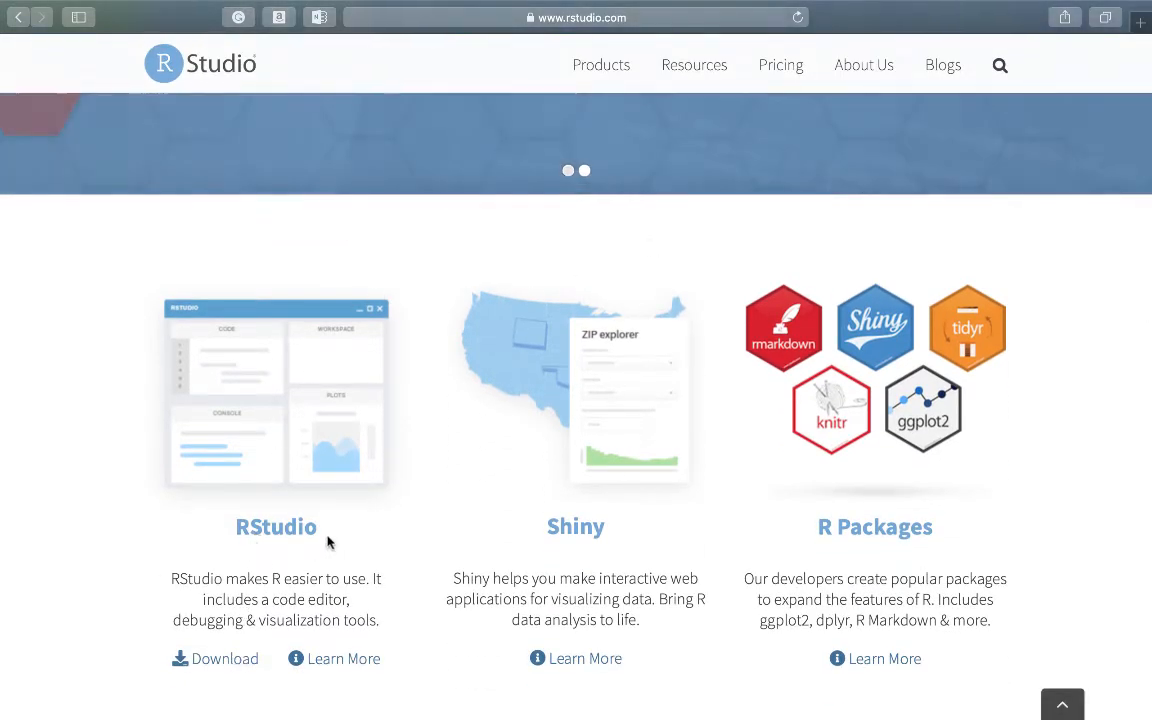
{"action": "scroll", "coordinate": [328, 542], "scroll_direction": "up", "scroll_amount": 5}
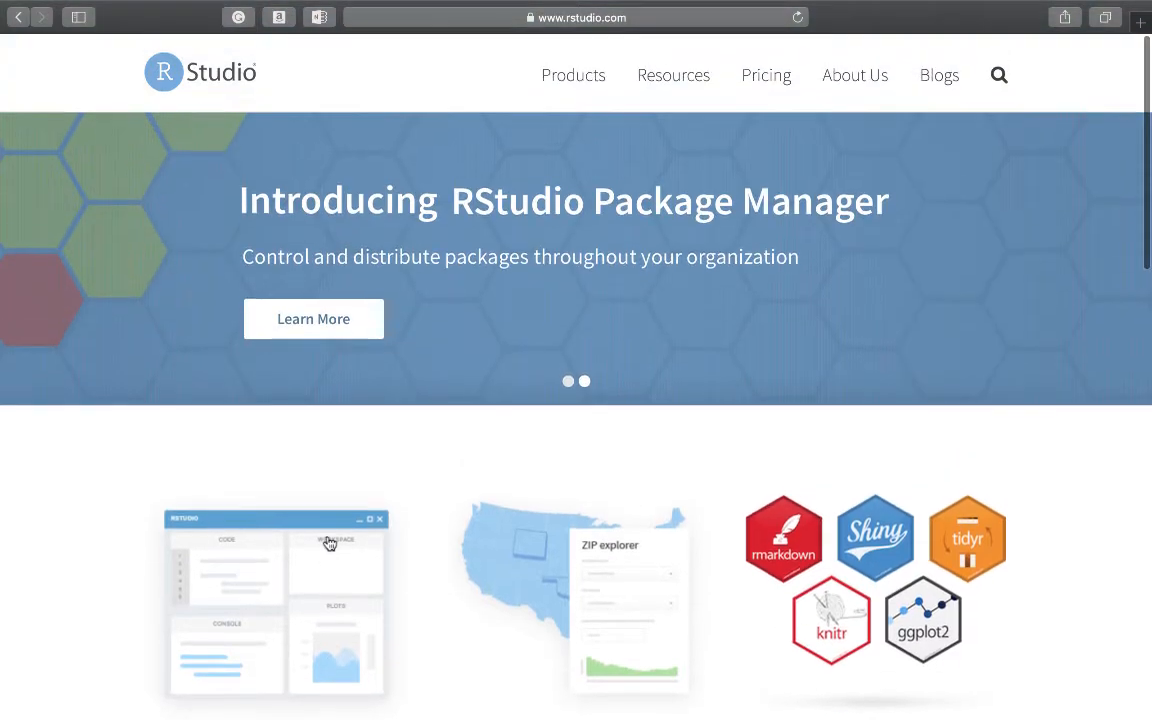
{"action": "scroll", "coordinate": [328, 542], "scroll_direction": "down", "scroll_amount": 8}
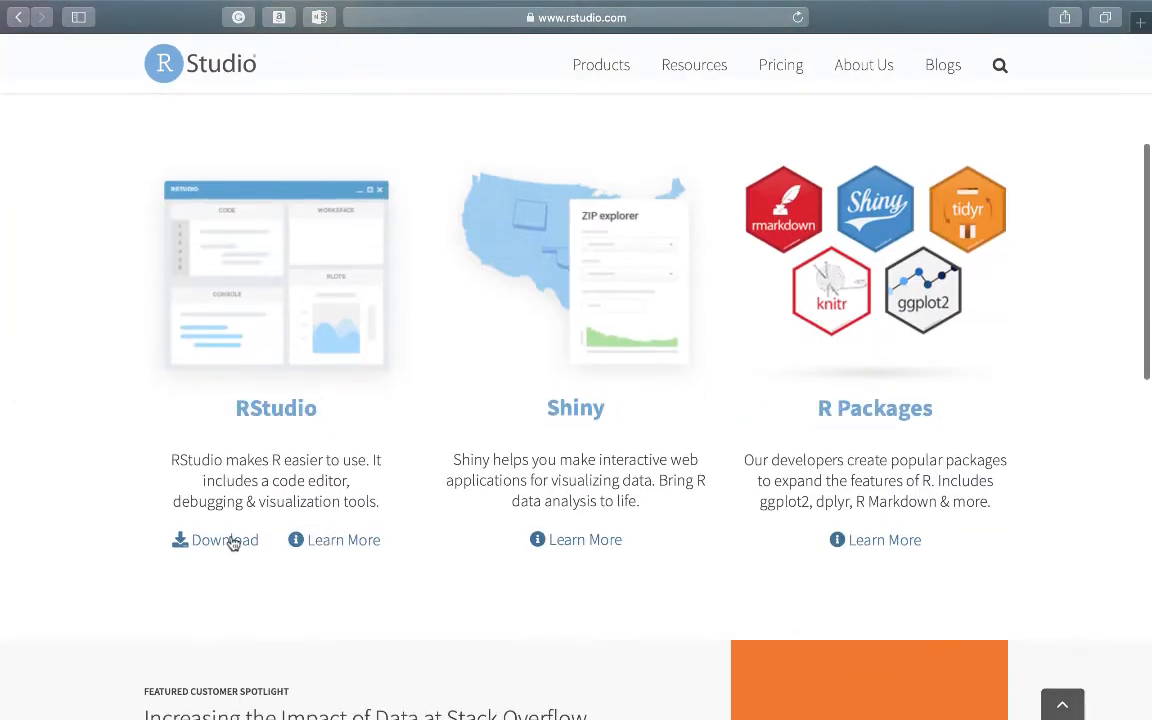
{"action": "left_click", "coordinate": [231, 541]}
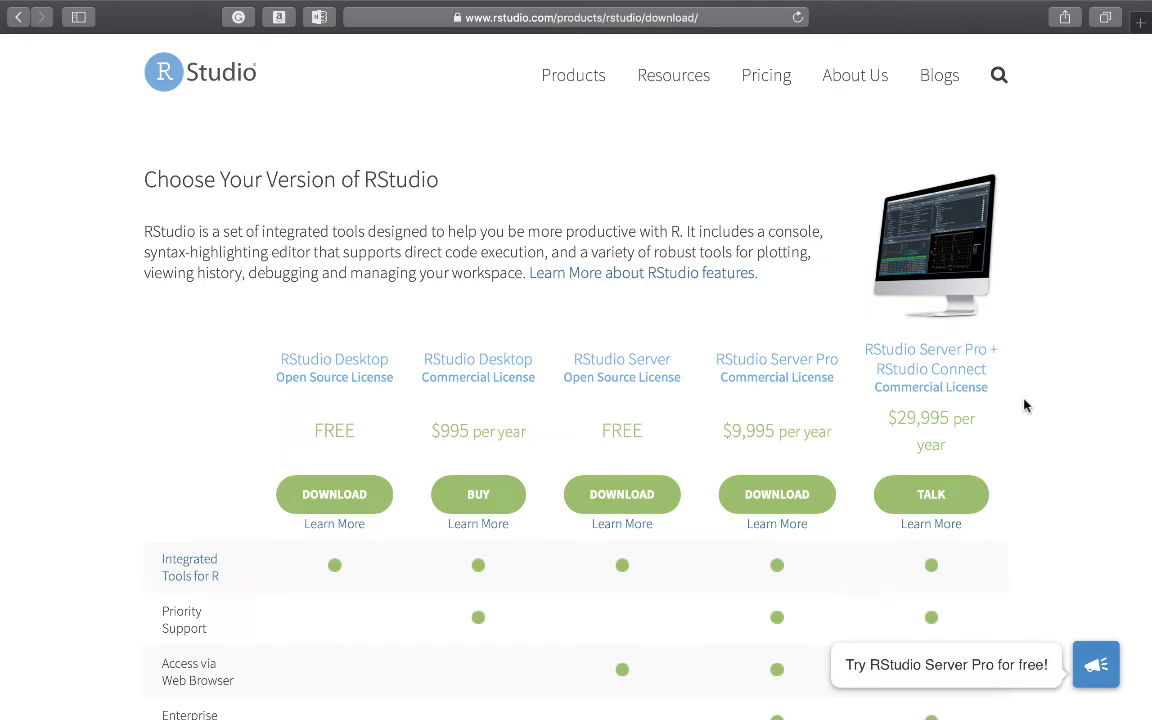
Review the RStudio version comparison and choose the free RStudio Desktop Open Source download
{"action": "scroll", "coordinate": [1024, 405], "scroll_direction": "down", "scroll_amount": 10}
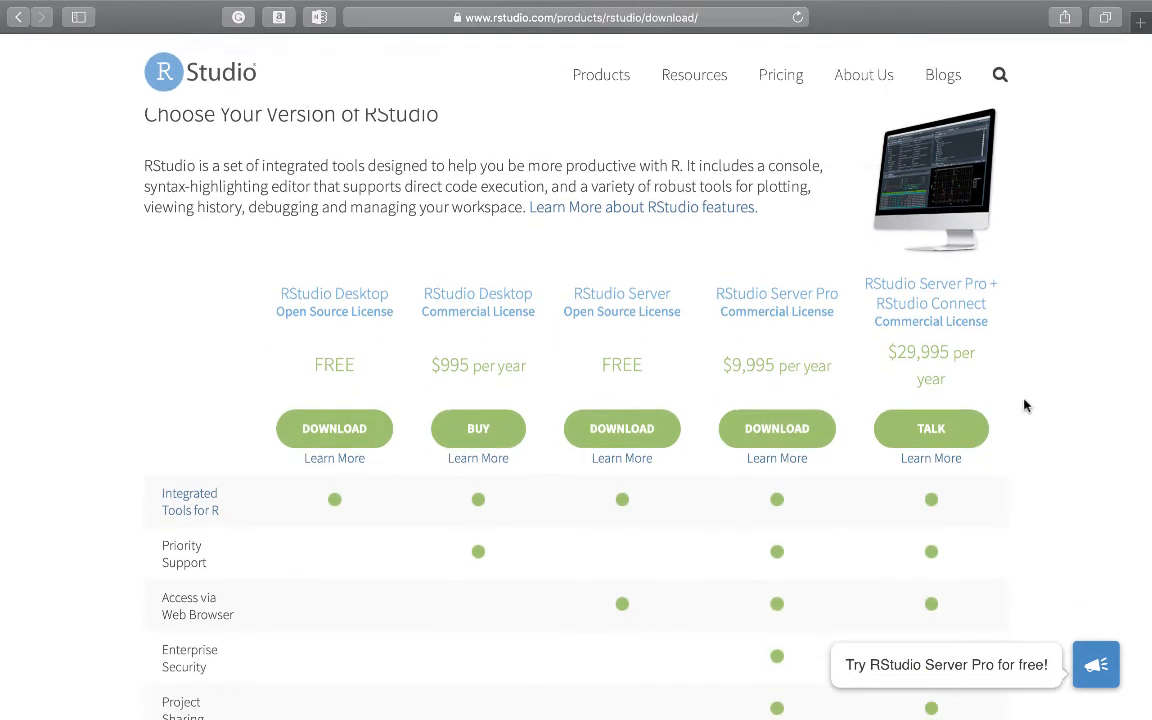
{"action": "scroll", "coordinate": [1024, 405], "scroll_direction": "down", "scroll_amount": 10}
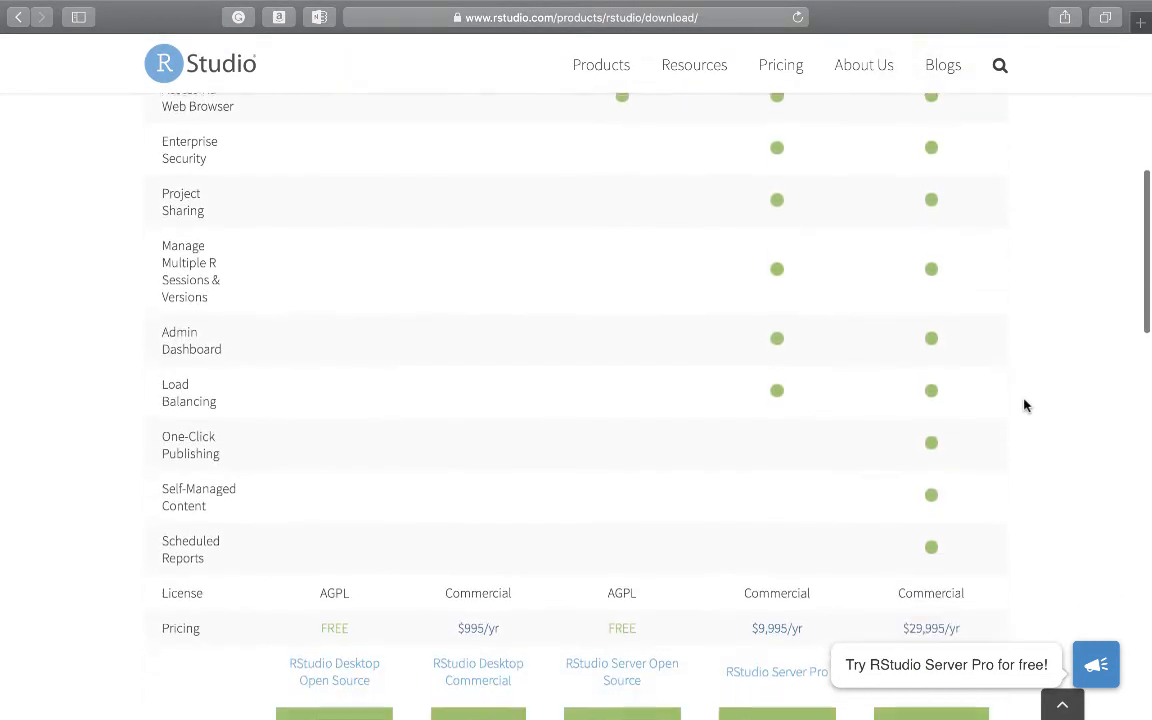
{"action": "scroll", "coordinate": [447, 406], "scroll_direction": "up", "scroll_amount": 20}
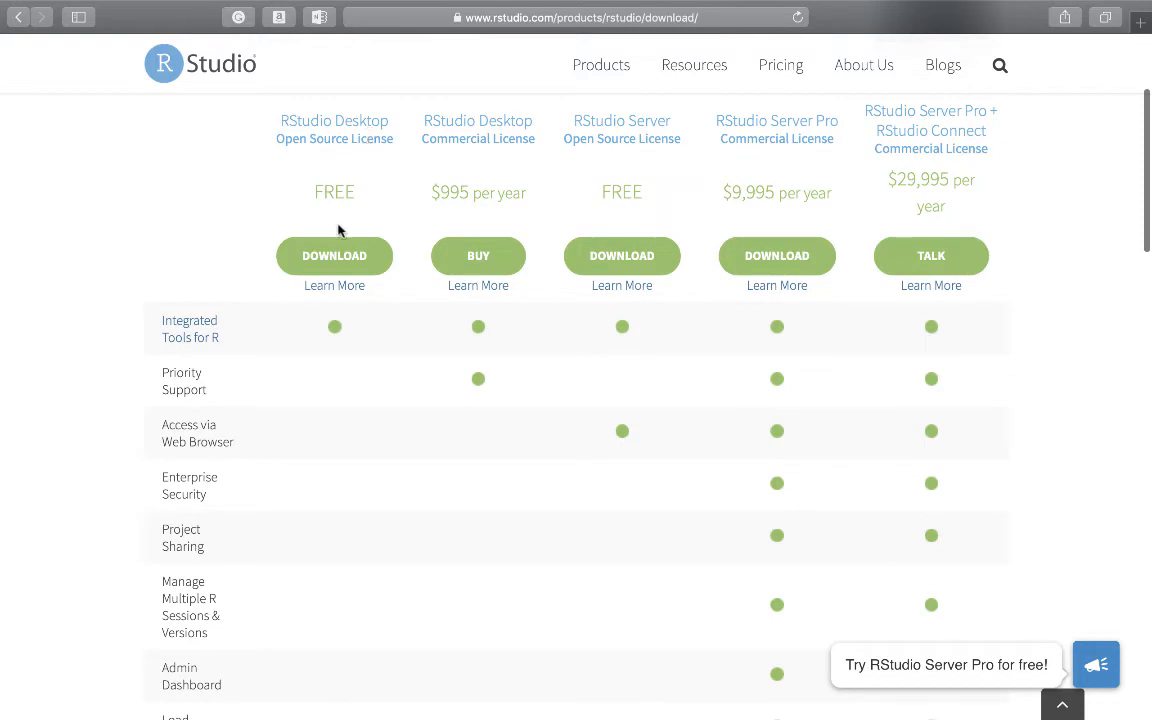
{"action": "scroll", "coordinate": [338, 231], "scroll_direction": "down", "scroll_amount": 13}
{"action": "scroll", "coordinate": [338, 231], "scroll_direction": "down", "scroll_amount": 3}
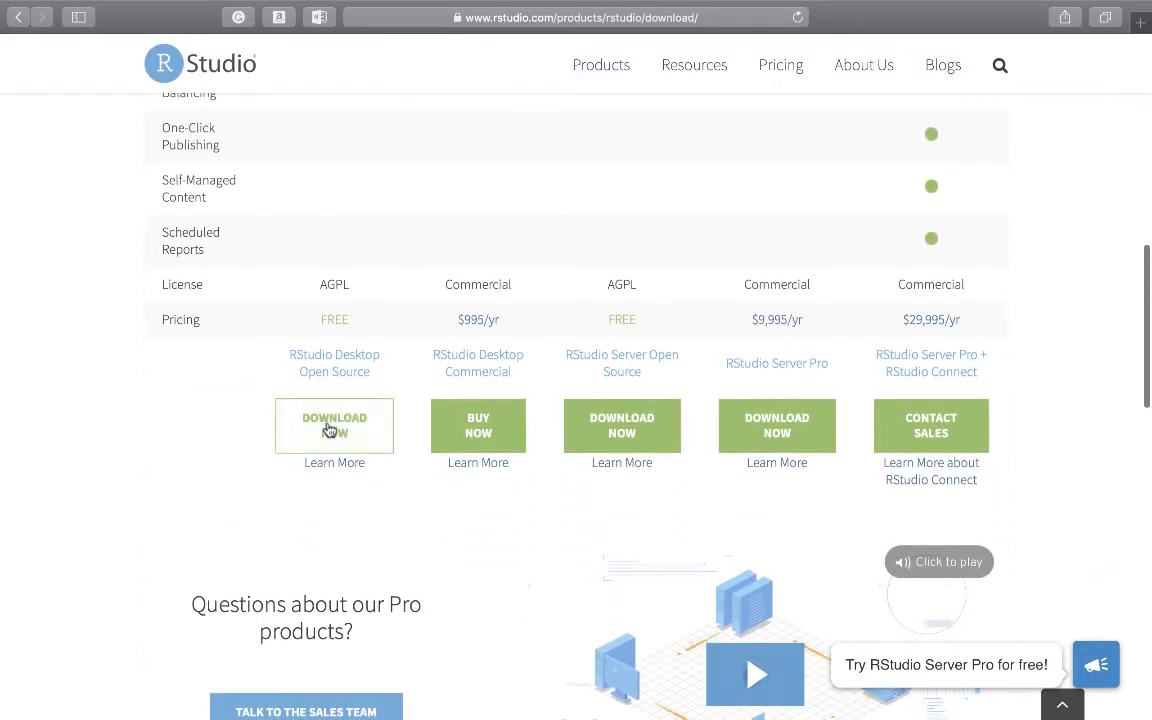
{"action": "left_click", "coordinate": [330, 429]}
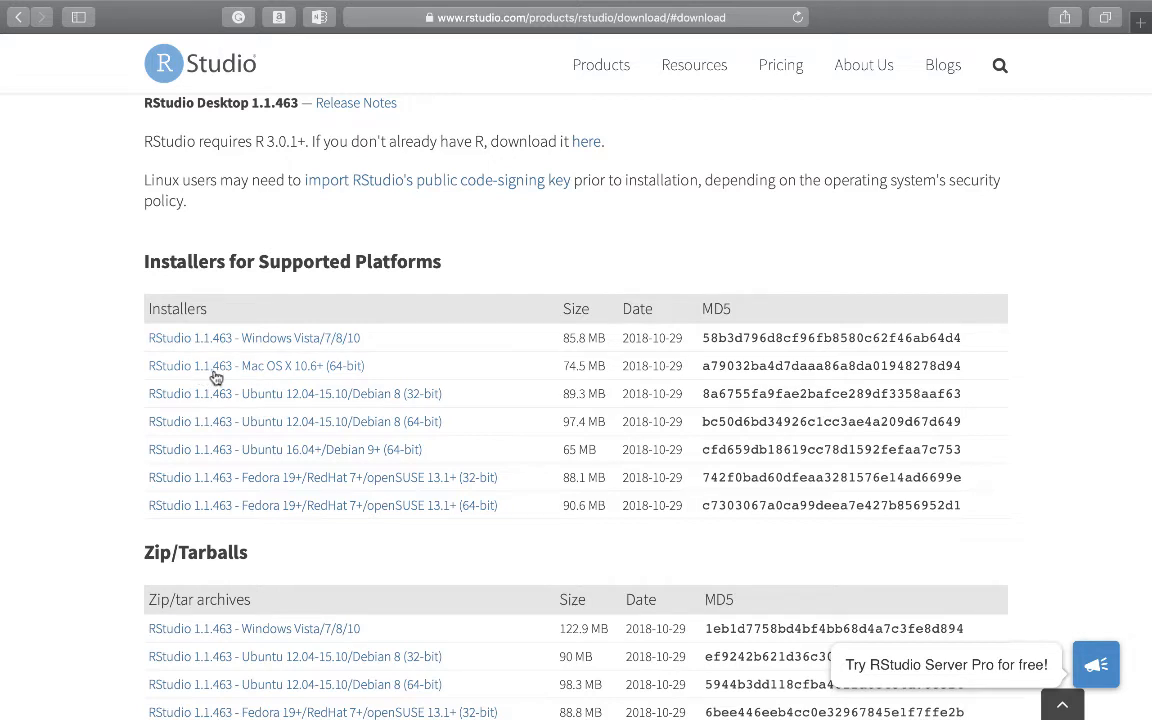
Start downloading the RStudio 1.1.463 installer for Mac OS X 10.6+ (64-bit) and display the download's progress
{"action": "left_click", "coordinate": [328, 372]}
{"action": "mouse_move", "coordinate": [950, 82]}
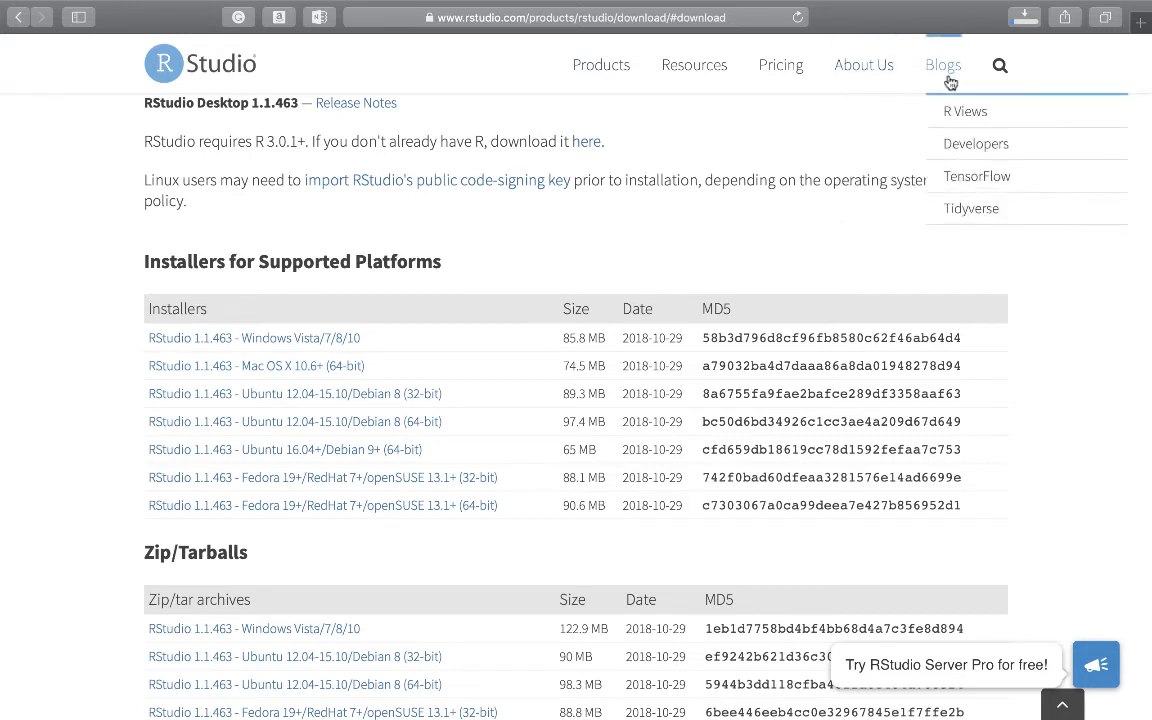
{"action": "left_click", "coordinate": [1028, 22]}
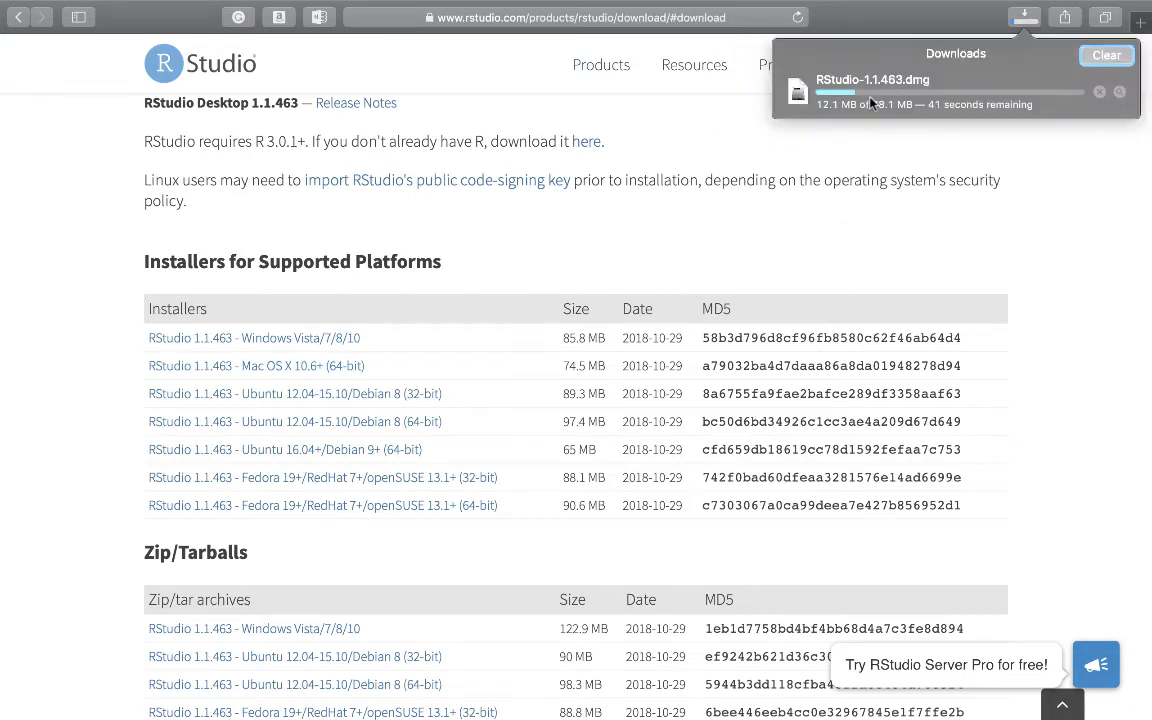
Open the downloaded RStudio-1.1.463.dmg disk image from Safari's downloads list
{"action": "left_click", "coordinate": [1022, 18]}
{"action": "left_click", "coordinate": [1021, 19]}
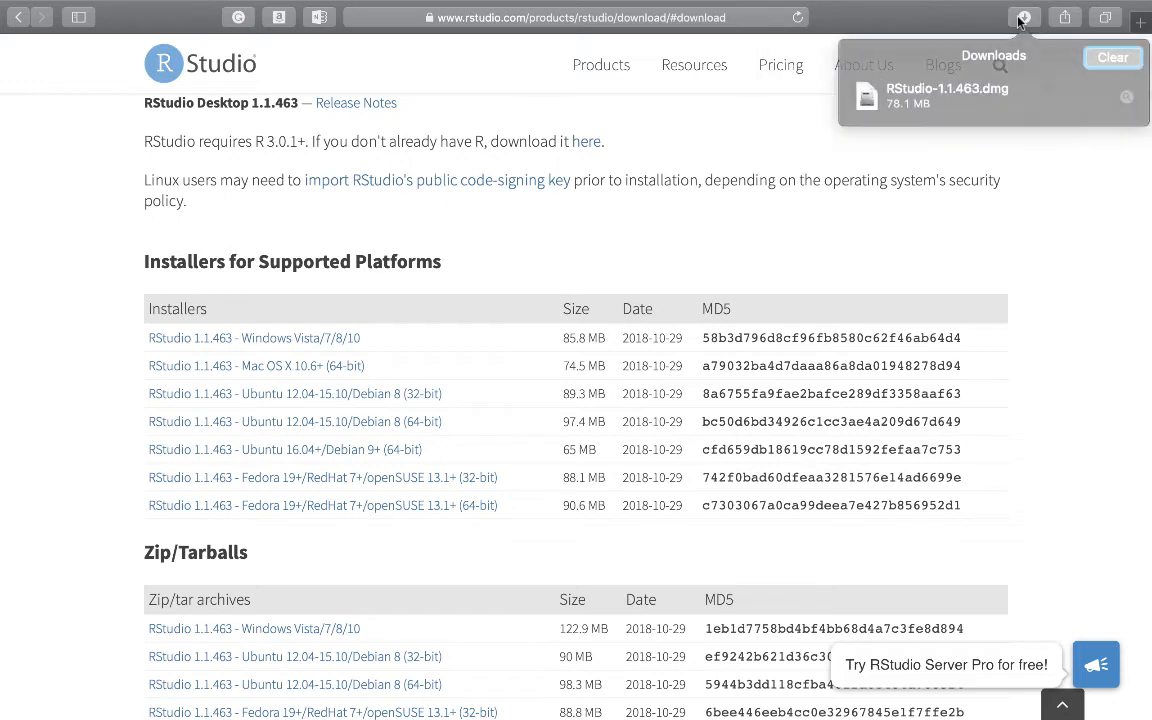
{"action": "left_click", "coordinate": [889, 95]}
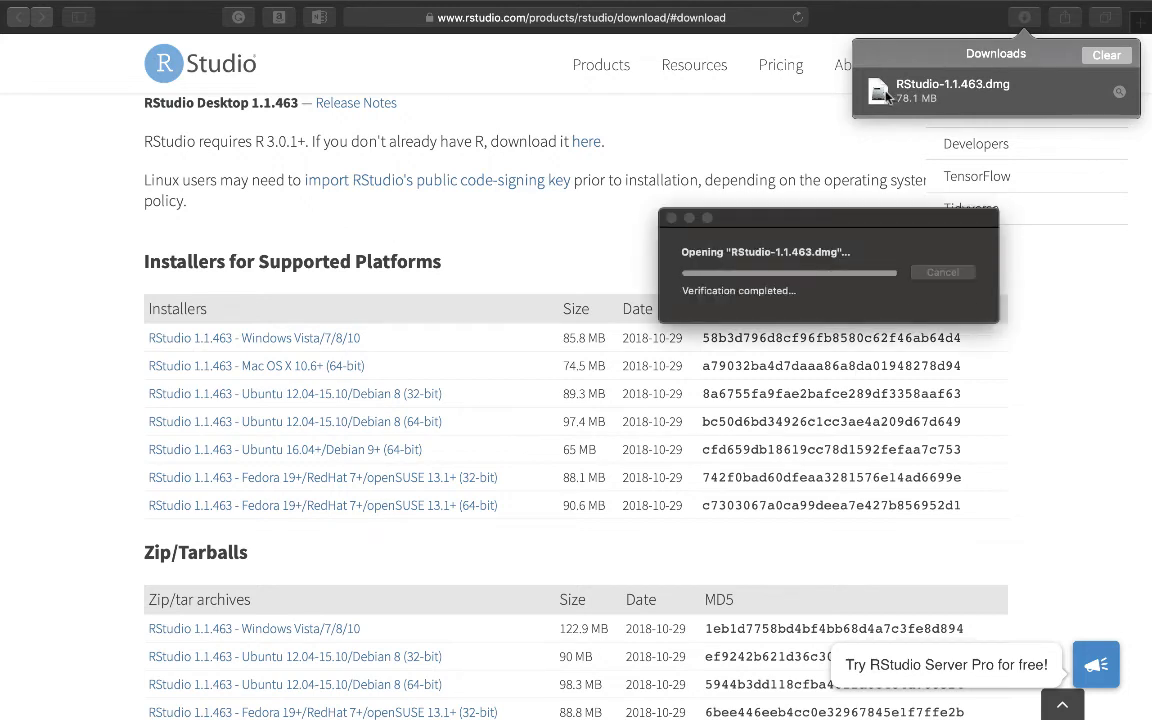
{"action": "left_click_drag", "start_coordinate": [797, 216], "coordinate": [491, 179]}
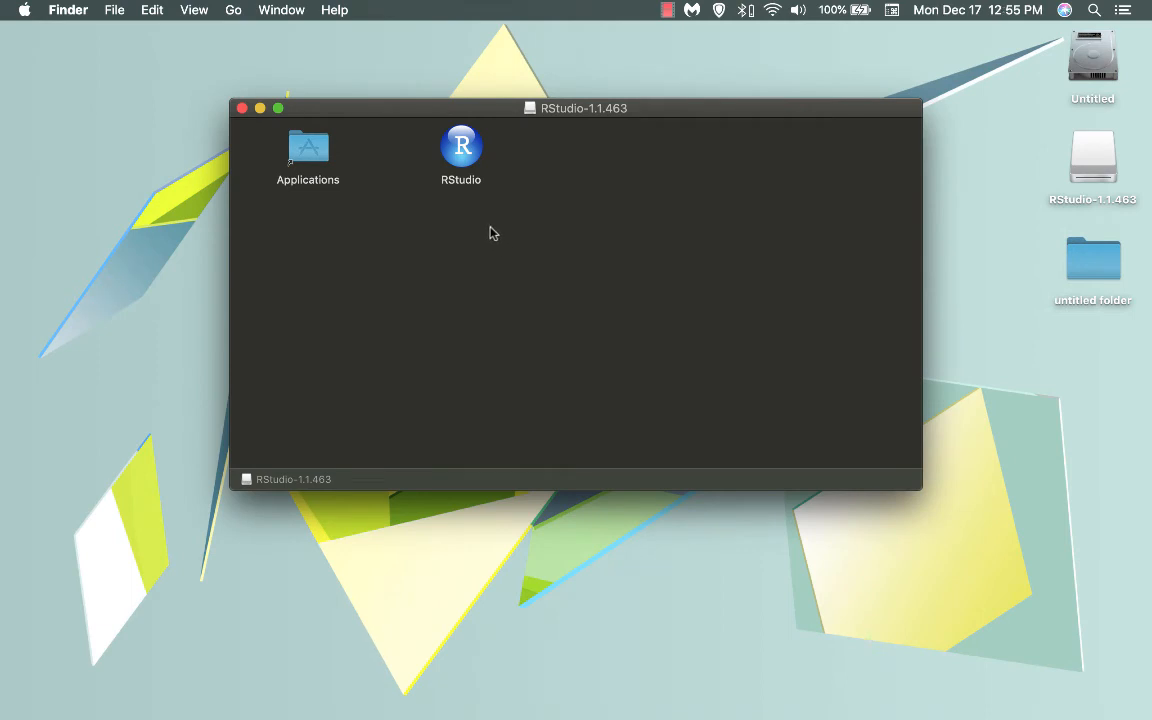
Install RStudio by copying it from the disk image into the Applications folder, and close the disk image window
{"action": "left_click_drag", "start_coordinate": [469, 153], "coordinate": [318, 155]}
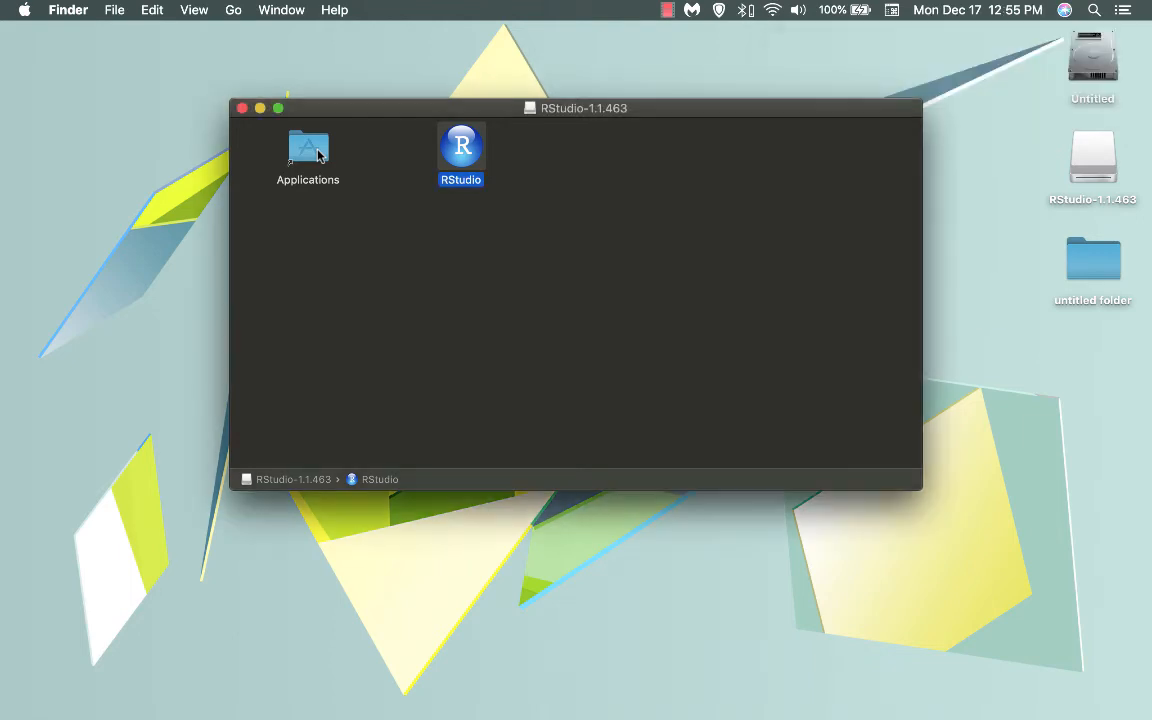
{"action": "left_click", "coordinate": [241, 108]}
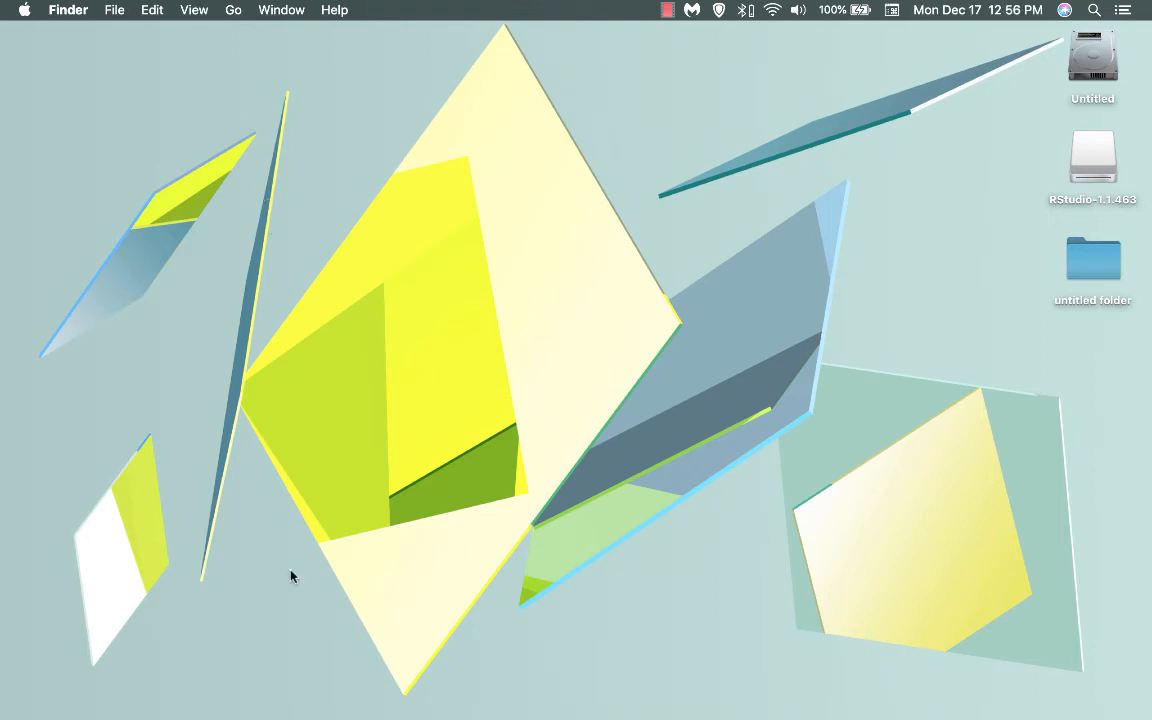
Find the newly installed RStudio in Launchpad and launch it
{"action": "mouse_move", "coordinate": [292, 690]}
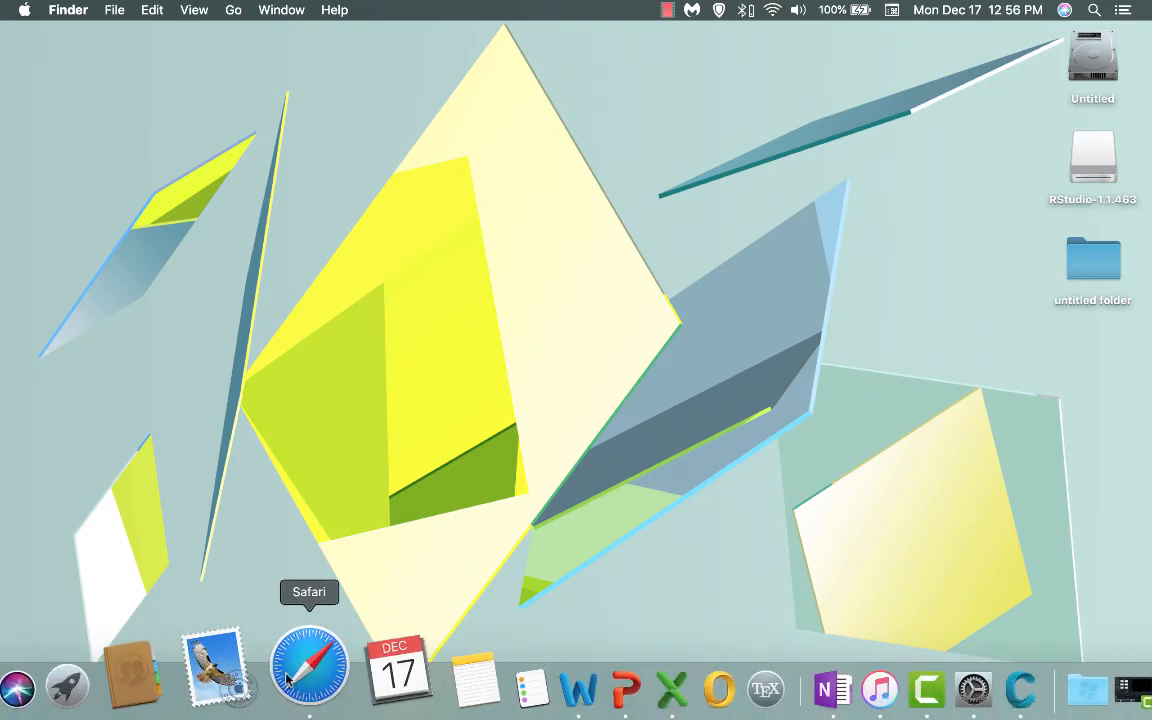
{"action": "left_click", "coordinate": [152, 662]}
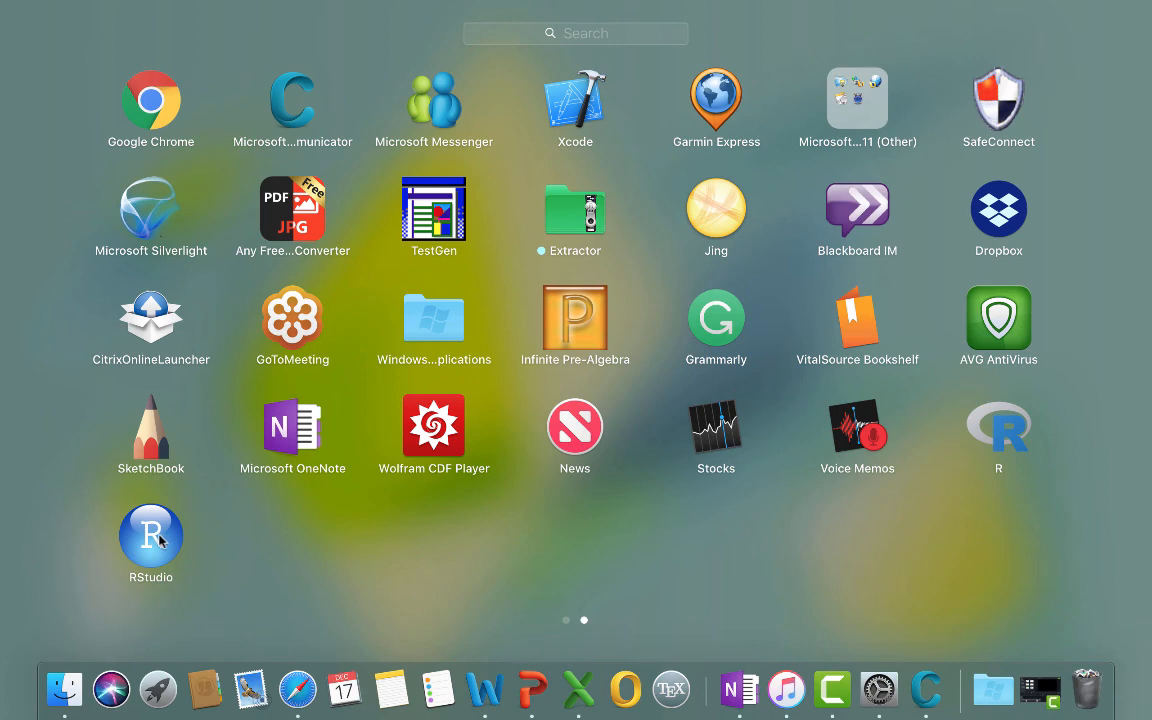
{"action": "left_click", "coordinate": [160, 540]}
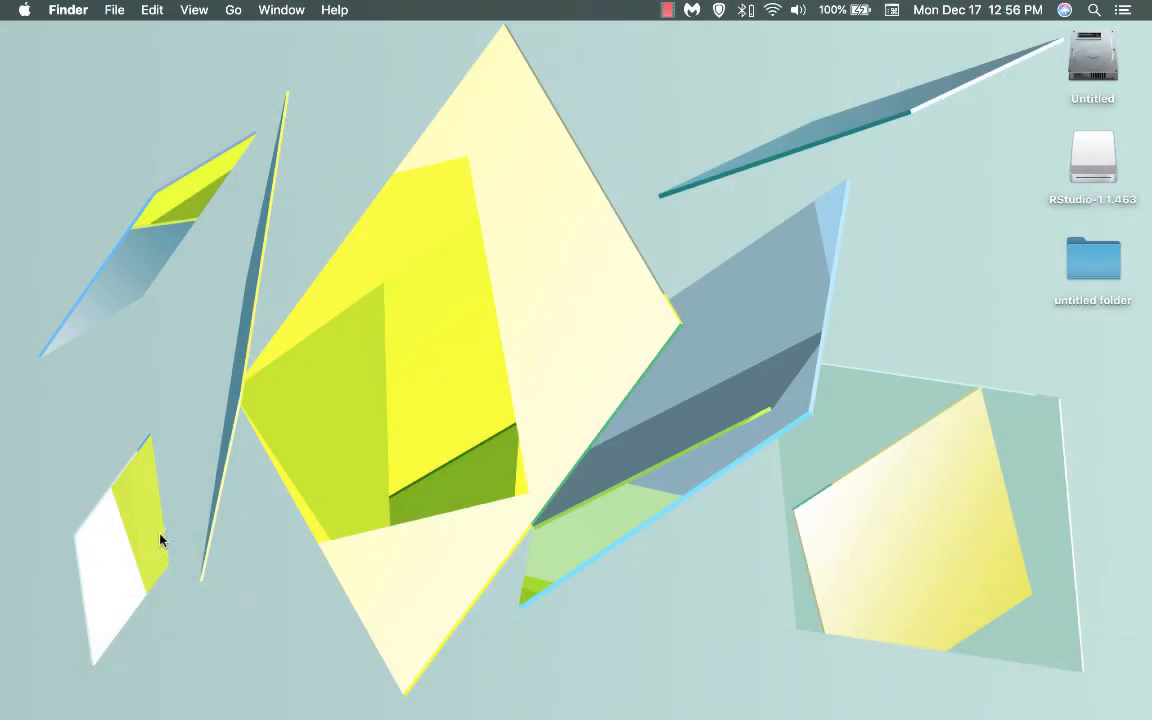
{"action": "mouse_move", "coordinate": [566, 712]}
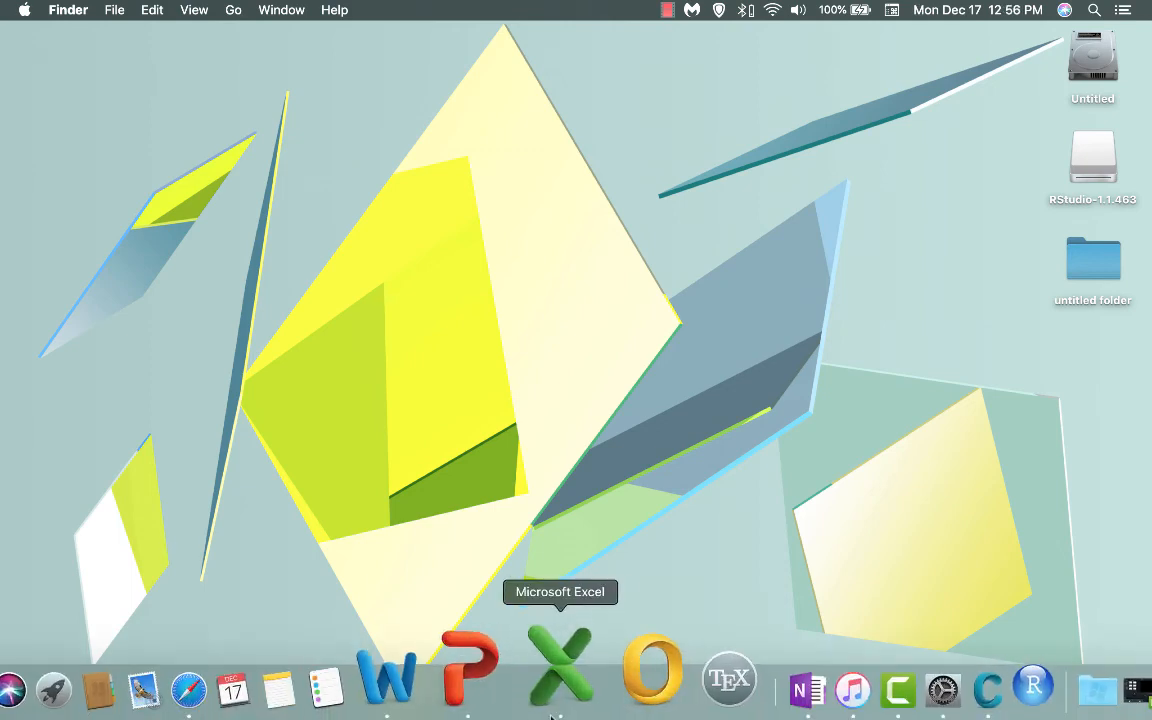